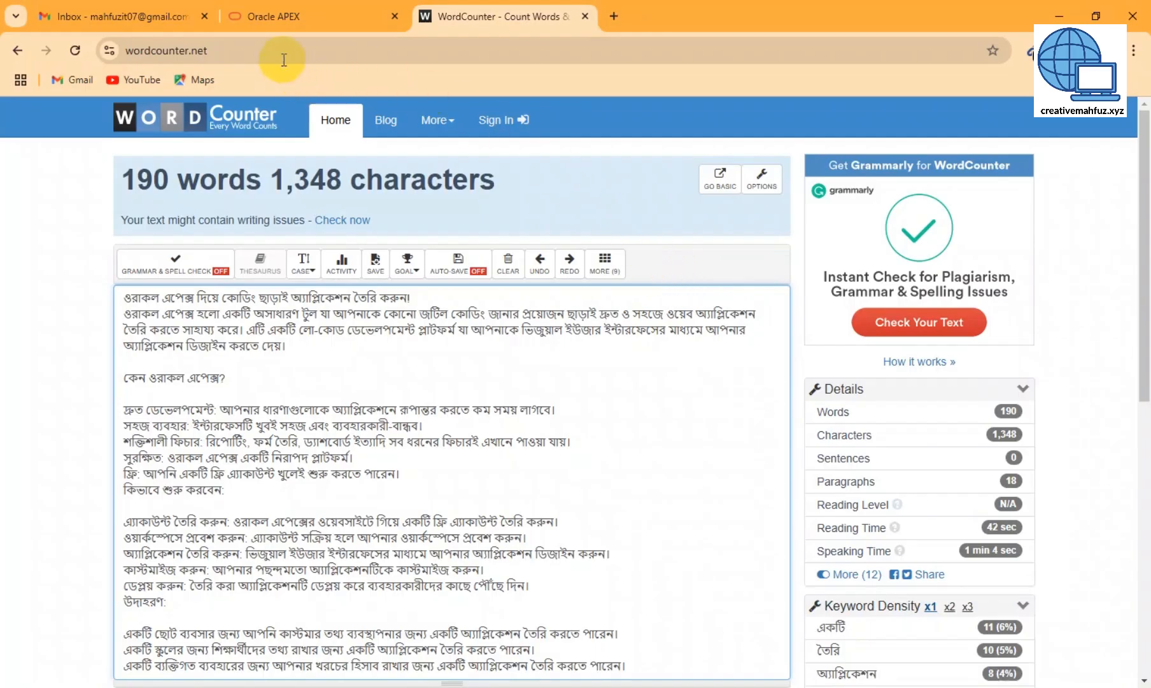
# - Switch from WordCounter to the Oracle APEX home page tab
pyautogui.click(261, 16)
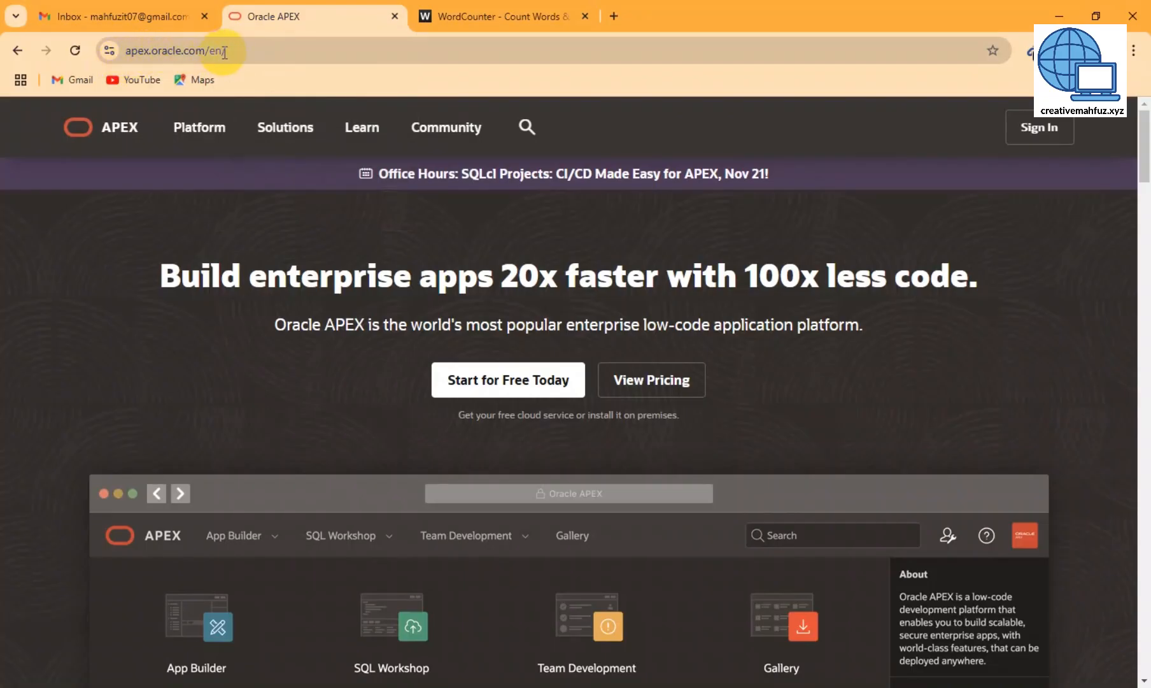
# - Open the Free APEX Workspace sign-up form from the Start for Free Today page
pyautogui.click(77, 127)
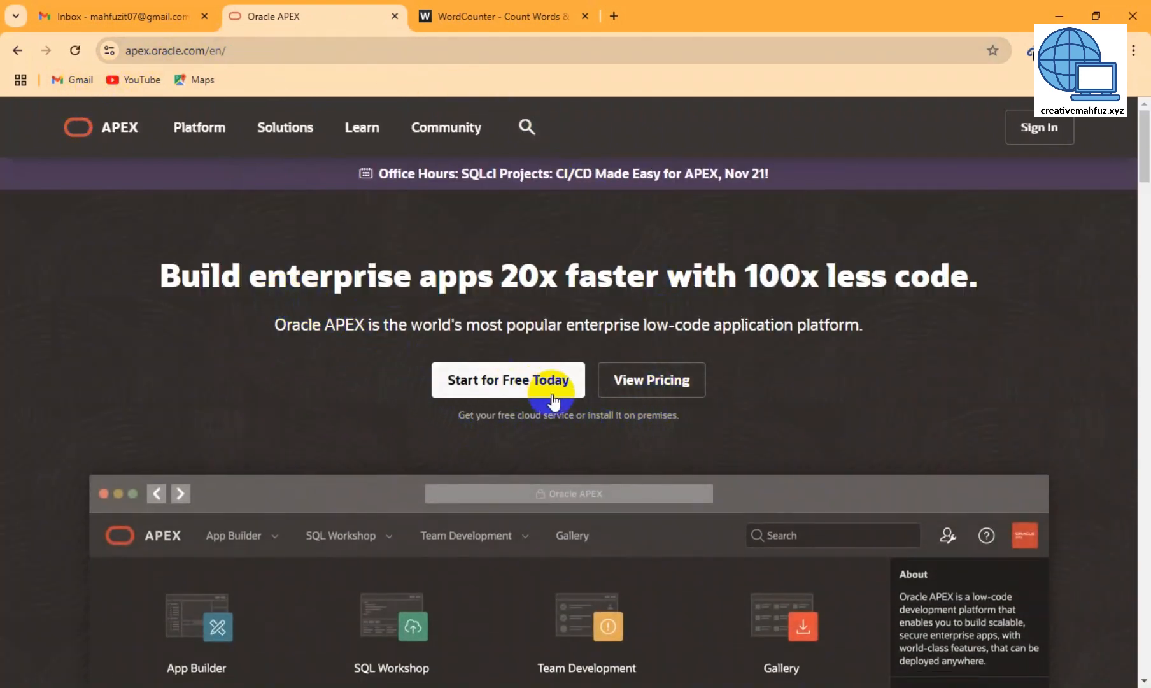
pyautogui.click(498, 384)
pyautogui.scroll(-5, 496, 380)
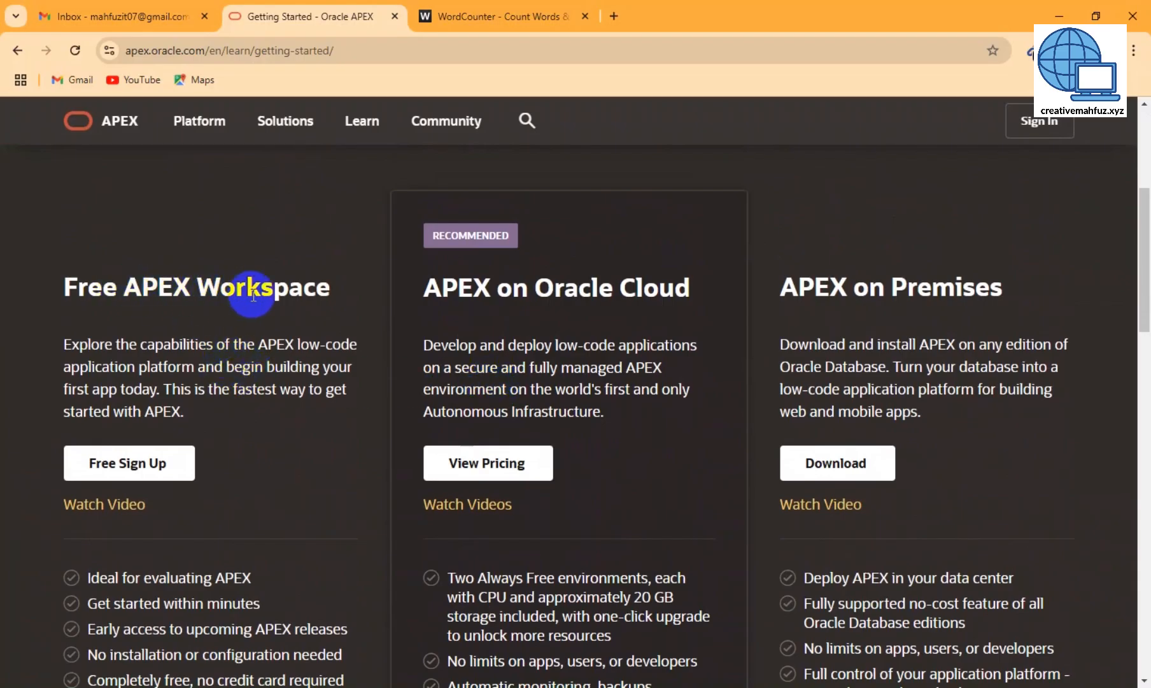
pyautogui.click(116, 472)
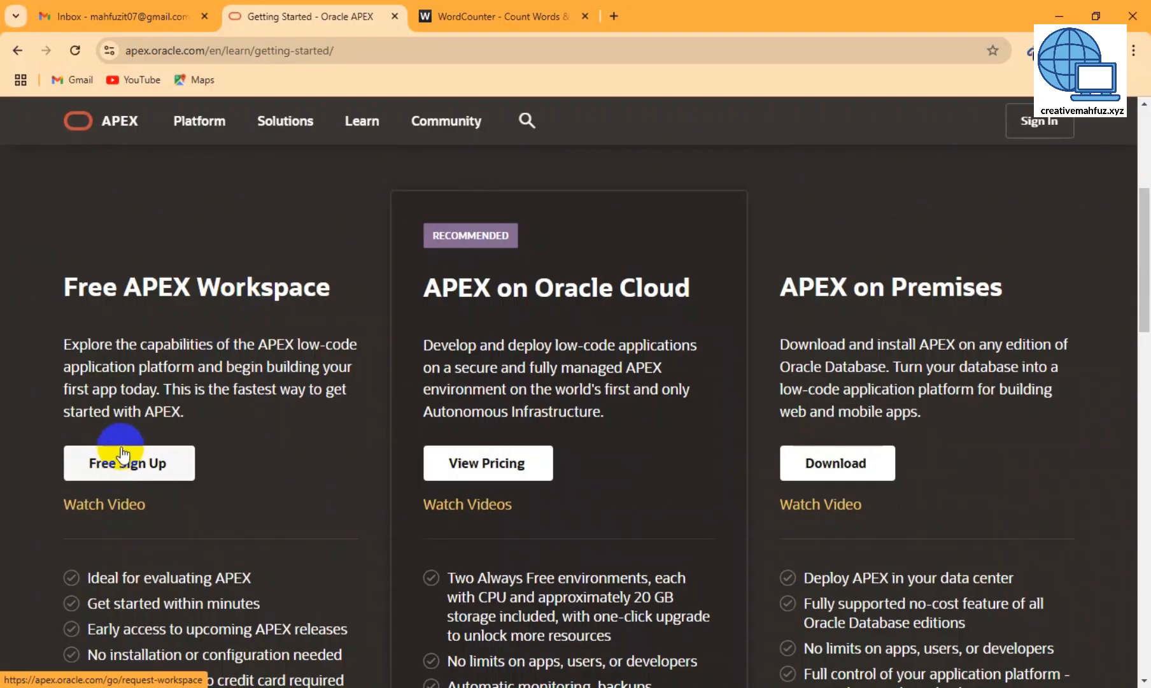
pyautogui.click(123, 474)
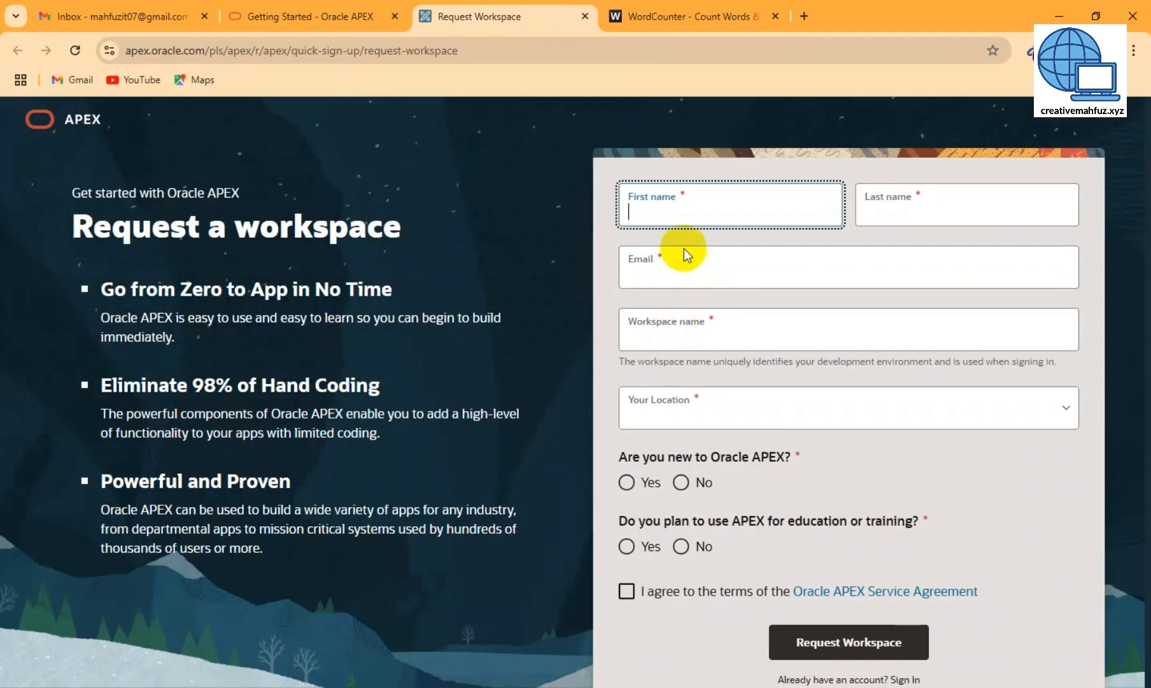
# - Enter the applicant's first name and last name in the request form
pyautogui.click(684, 213)
pyautogui.click(892, 211)
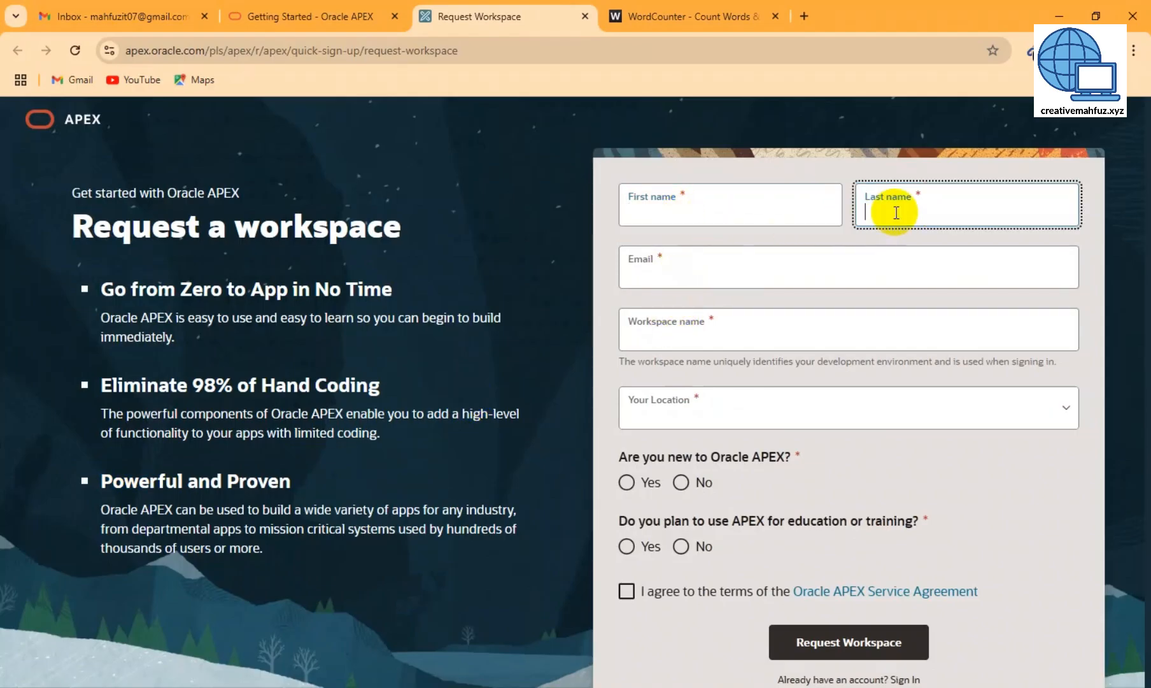
pyautogui.click(740, 216)
pyautogui.click(668, 278)
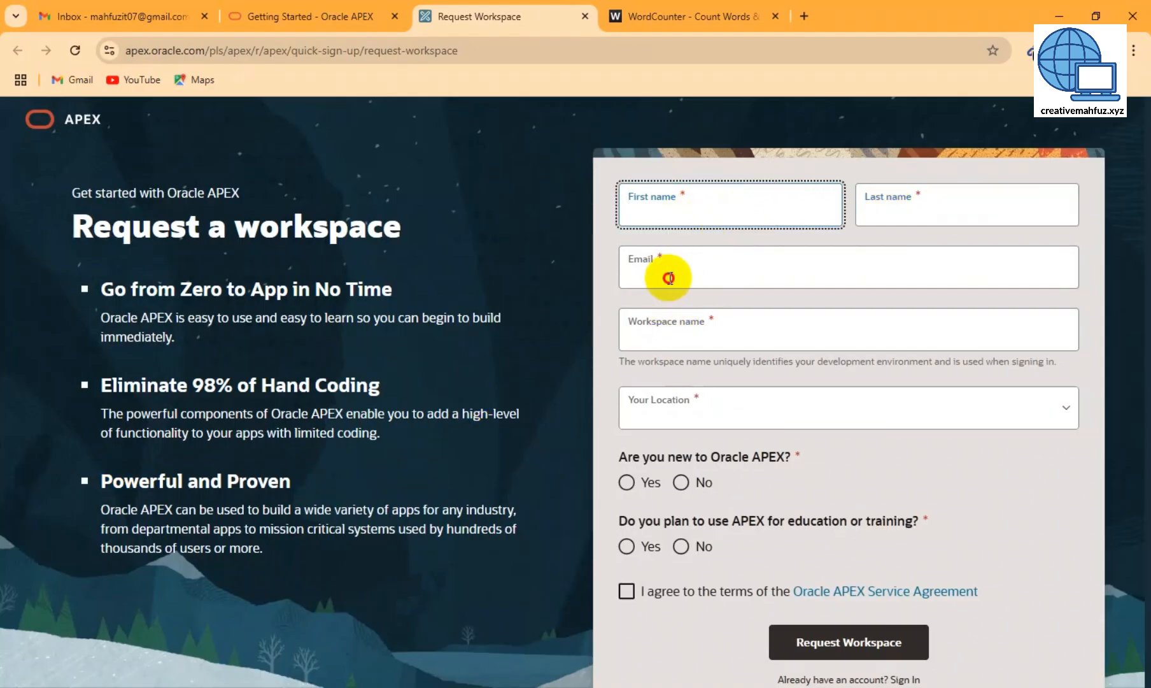
pyautogui.click(668, 338)
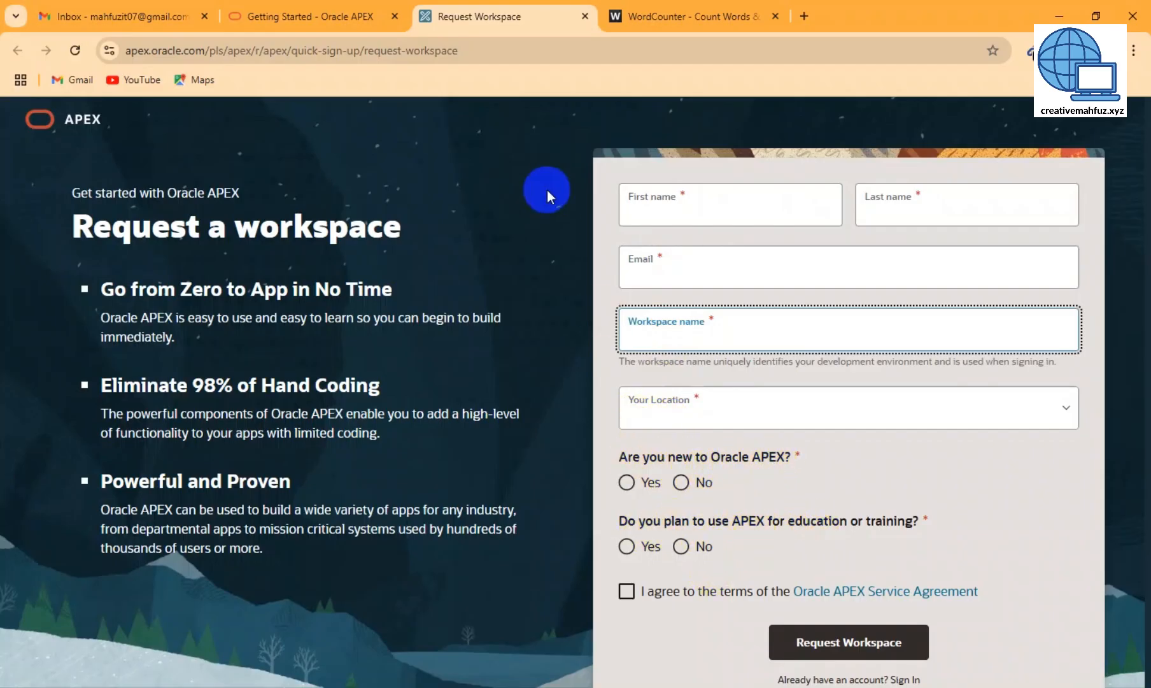
pyautogui.click(662, 221)
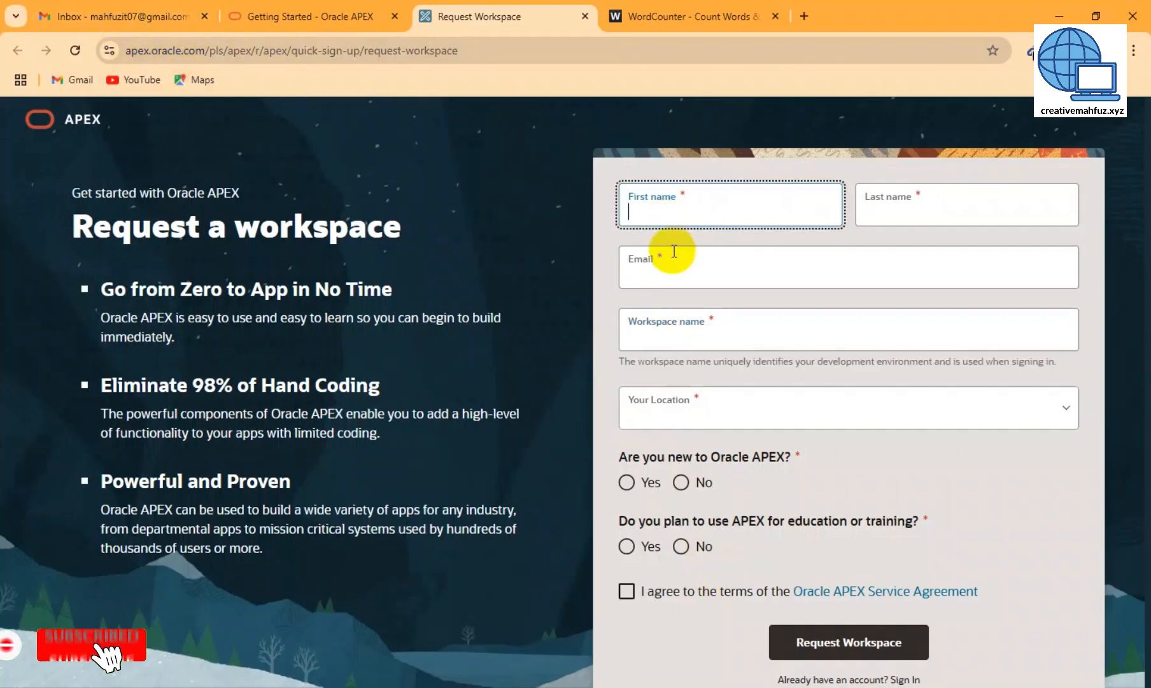
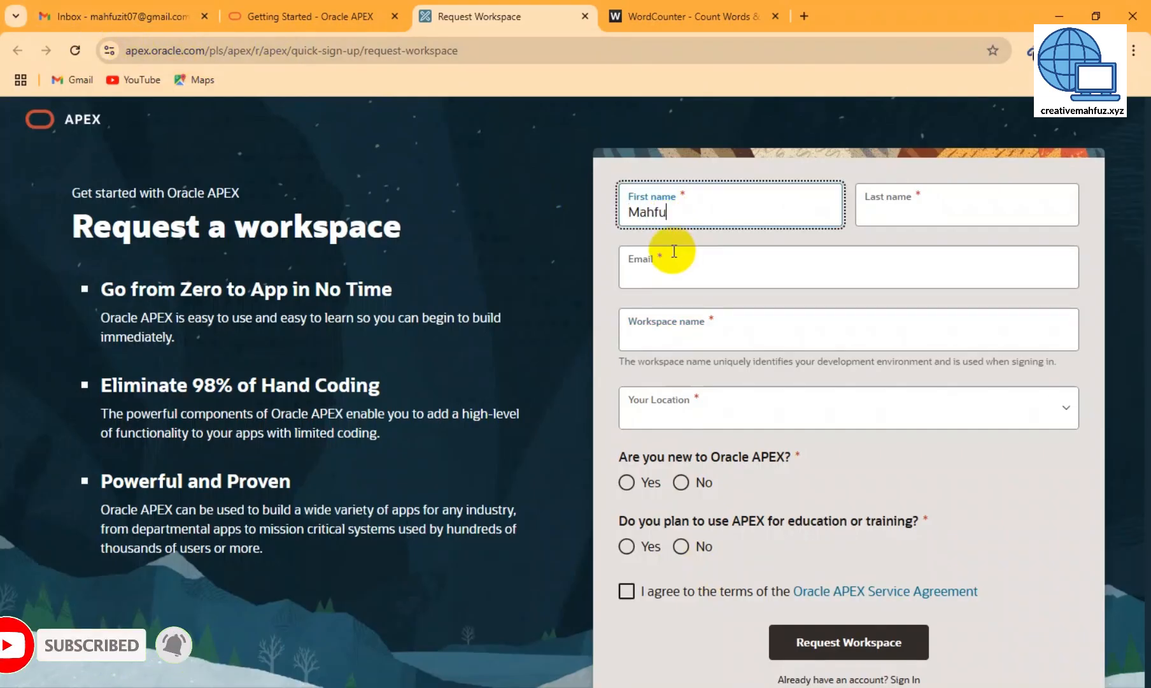
pyautogui.press('Tab')
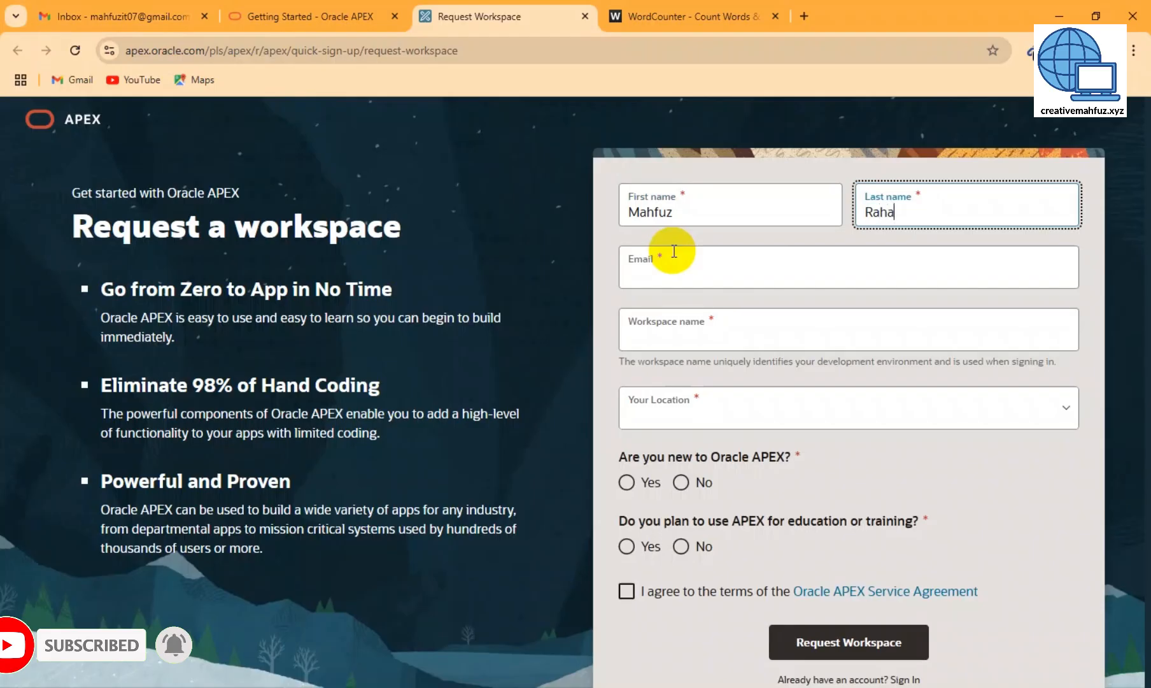
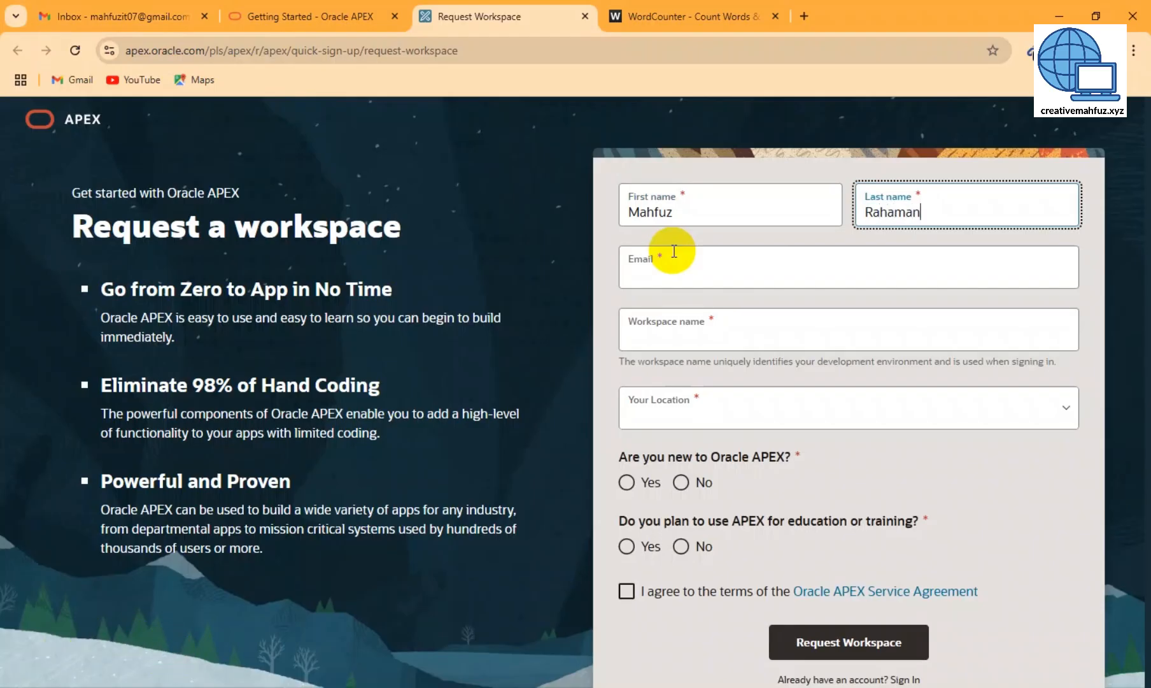
# - Fill in the applicant's e-mail address
pyautogui.press('Tab')
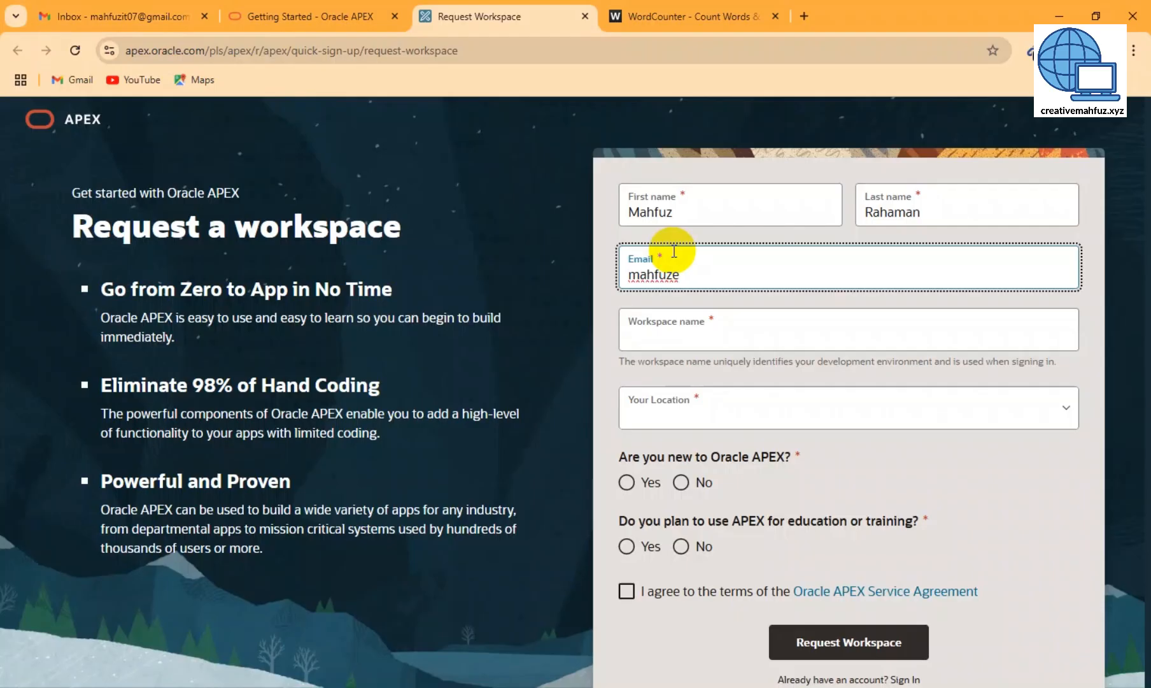
pyautogui.press('Tab')
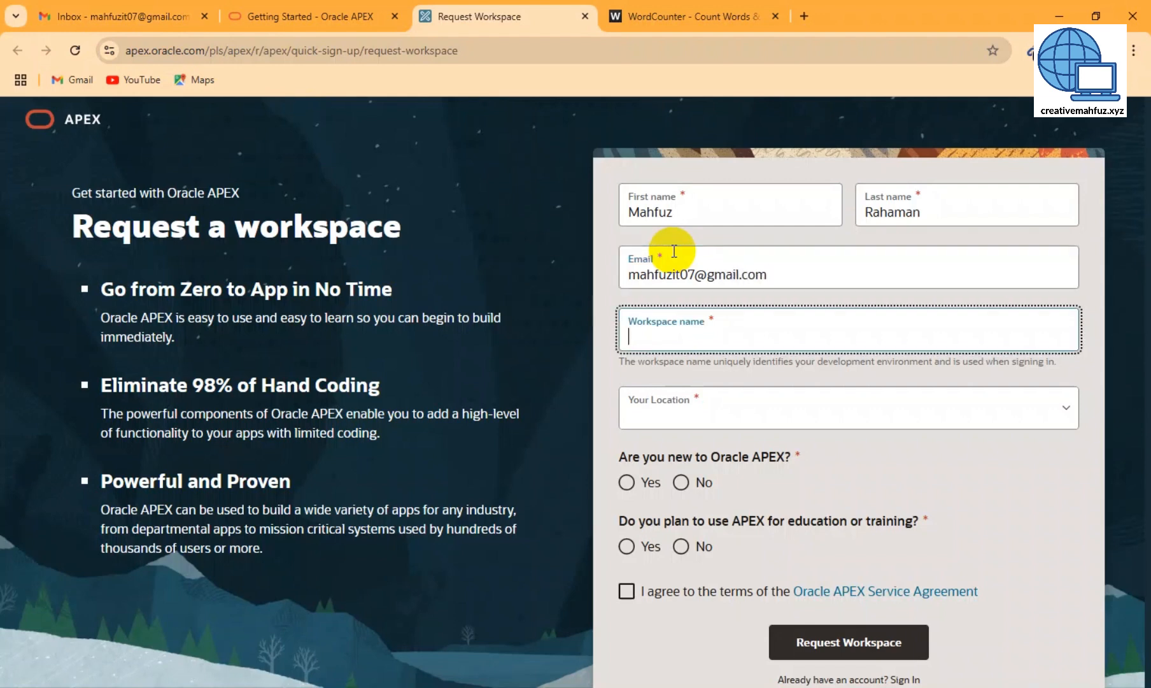
# - Enter a workspace name and choose Bangladesh as the location
pyautogui.write('mahfuzit07')
pyautogui.press('Tab')
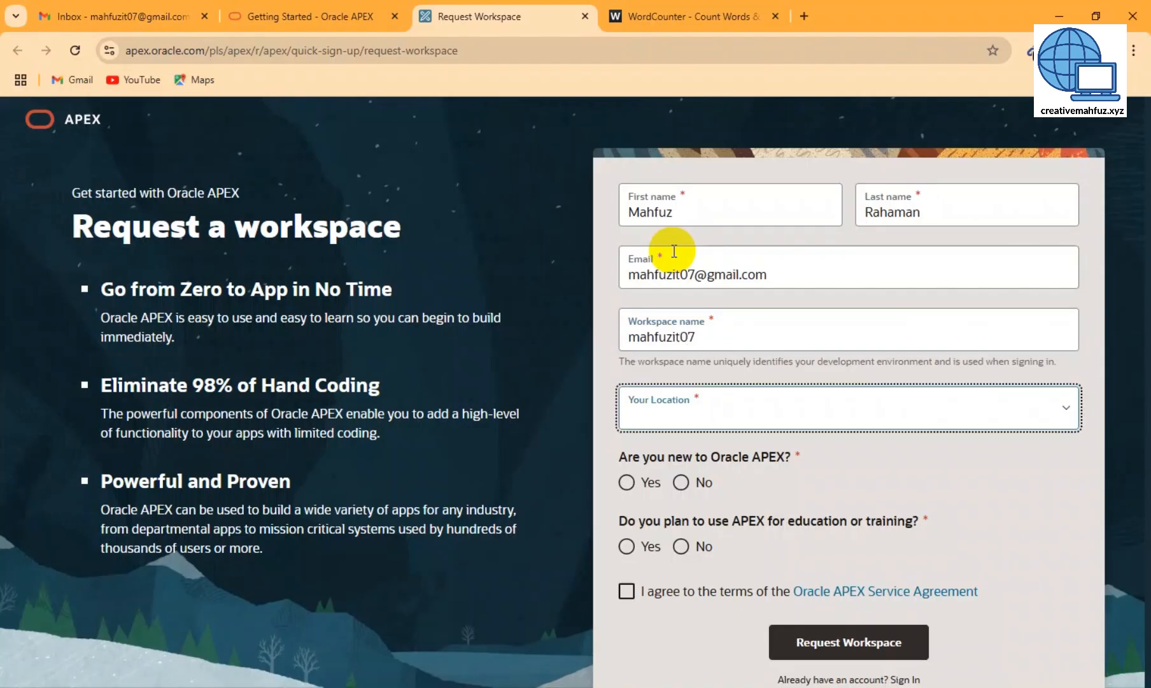
pyautogui.write('ban')
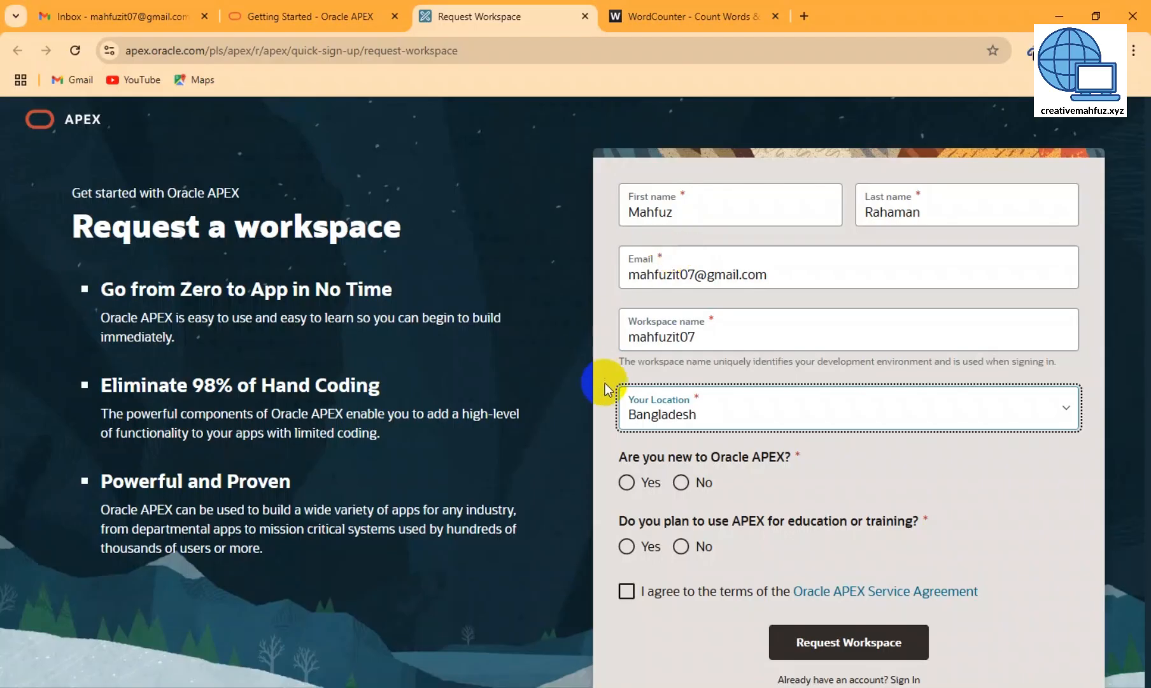
# - Answer Yes to new-to-APEX and education use, accept the agreement, submit, then go to Gmail
pyautogui.click(626, 482)
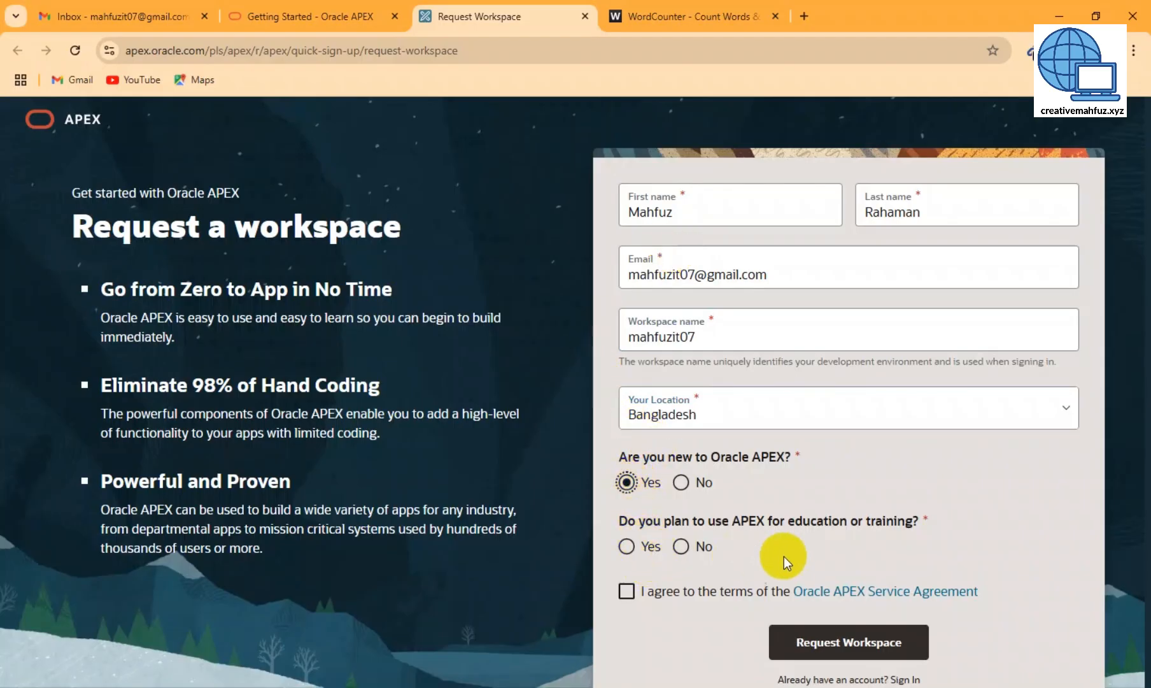
pyautogui.click(626, 546)
pyautogui.click(626, 592)
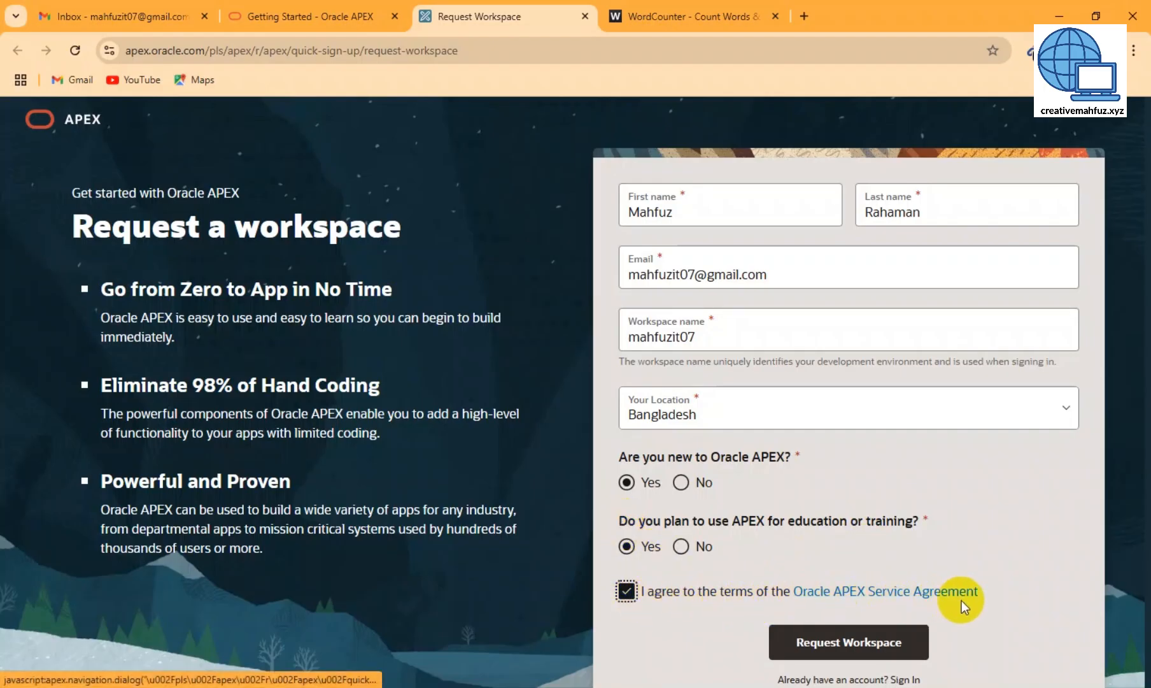
pyautogui.click(626, 592)
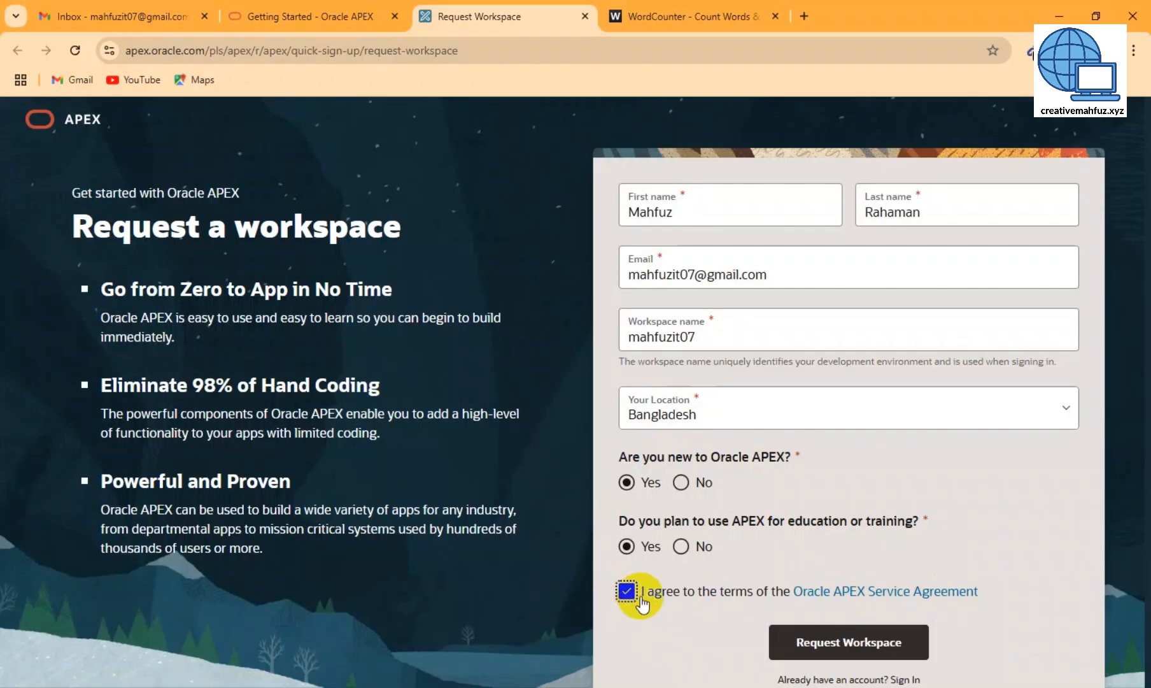
pyautogui.click(857, 647)
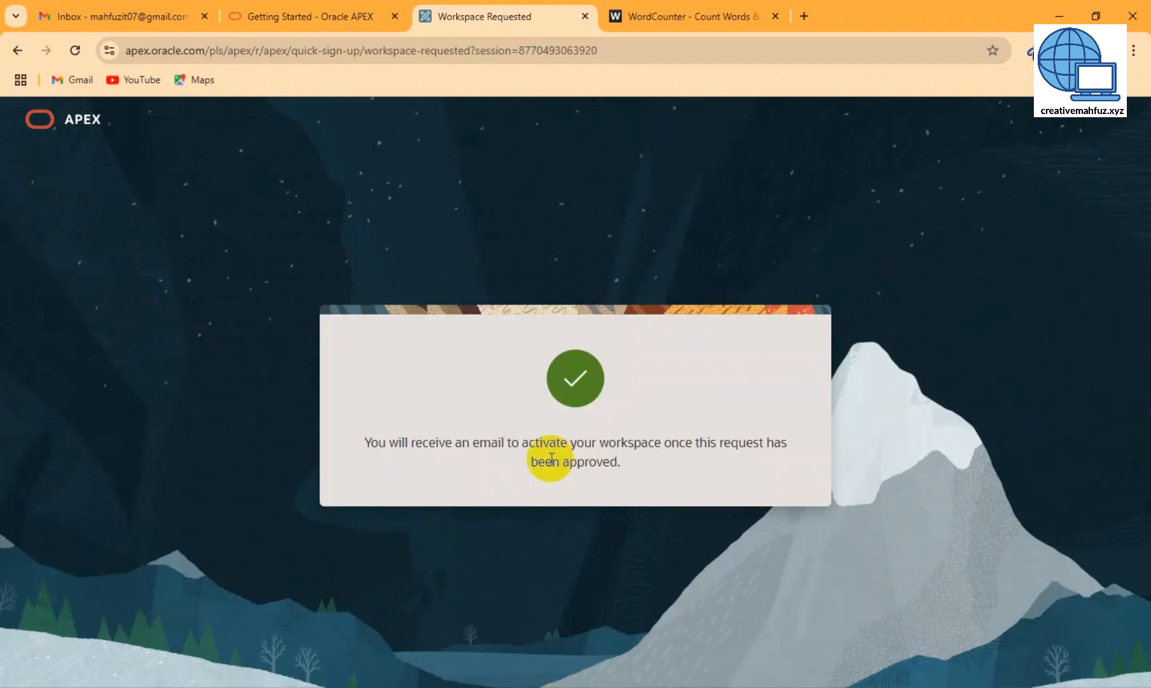
pyautogui.click(101, 14)
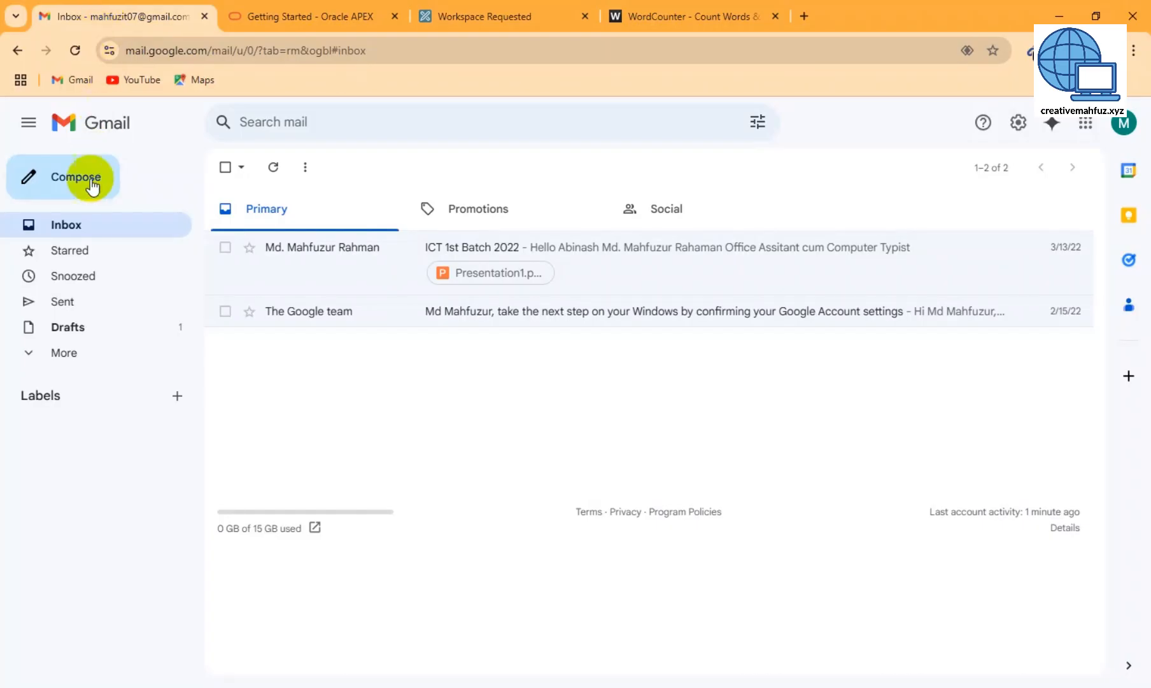
# - Reload the Gmail inbox until the APEX 'Action required' email arrives
pyautogui.click(83, 225)
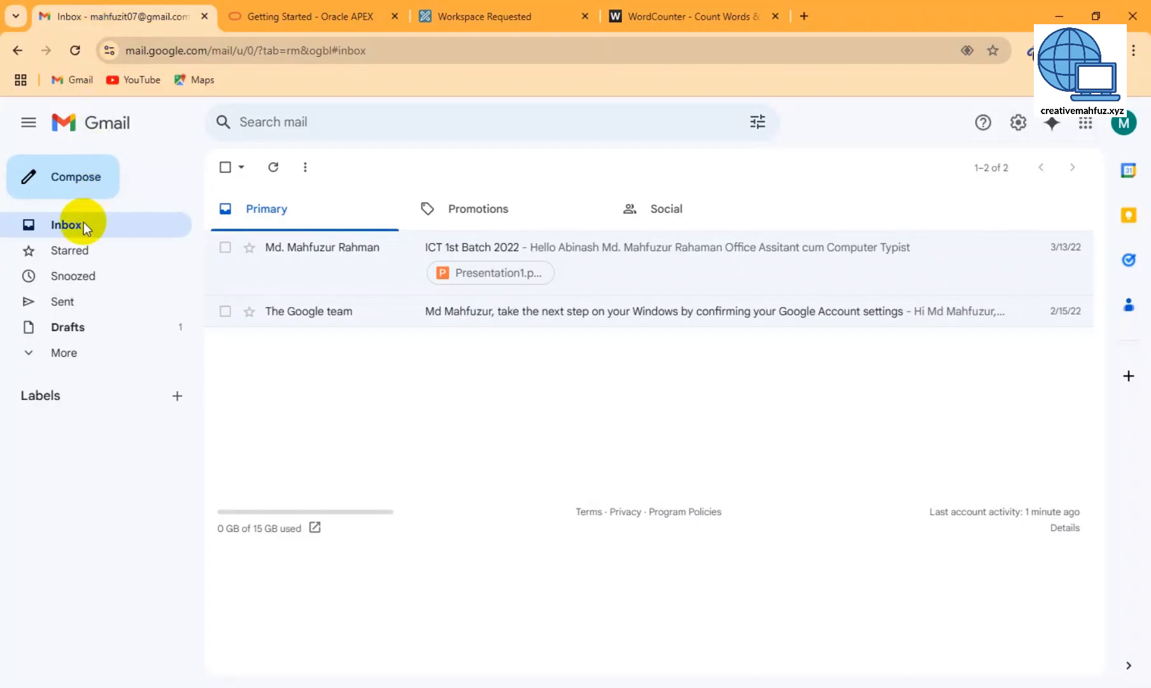
pyautogui.click(76, 50)
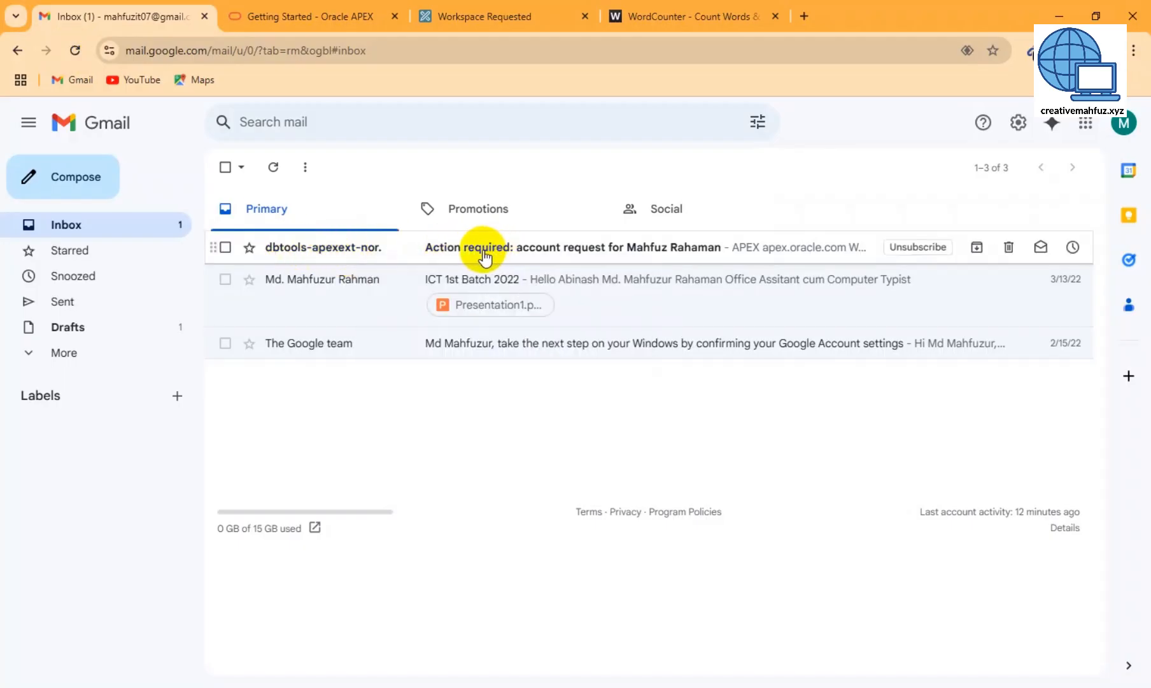
# - Open the APEX approval email and click its Create Workspace button
pyautogui.click(637, 257)
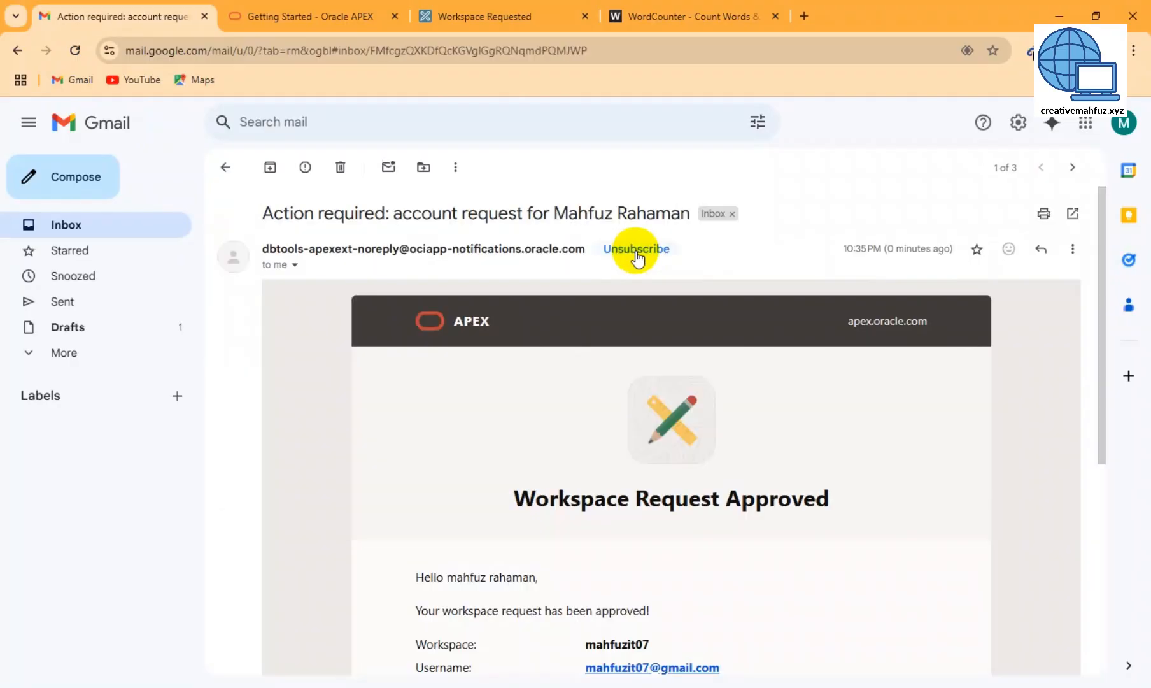
pyautogui.scroll(-5, 621, 278)
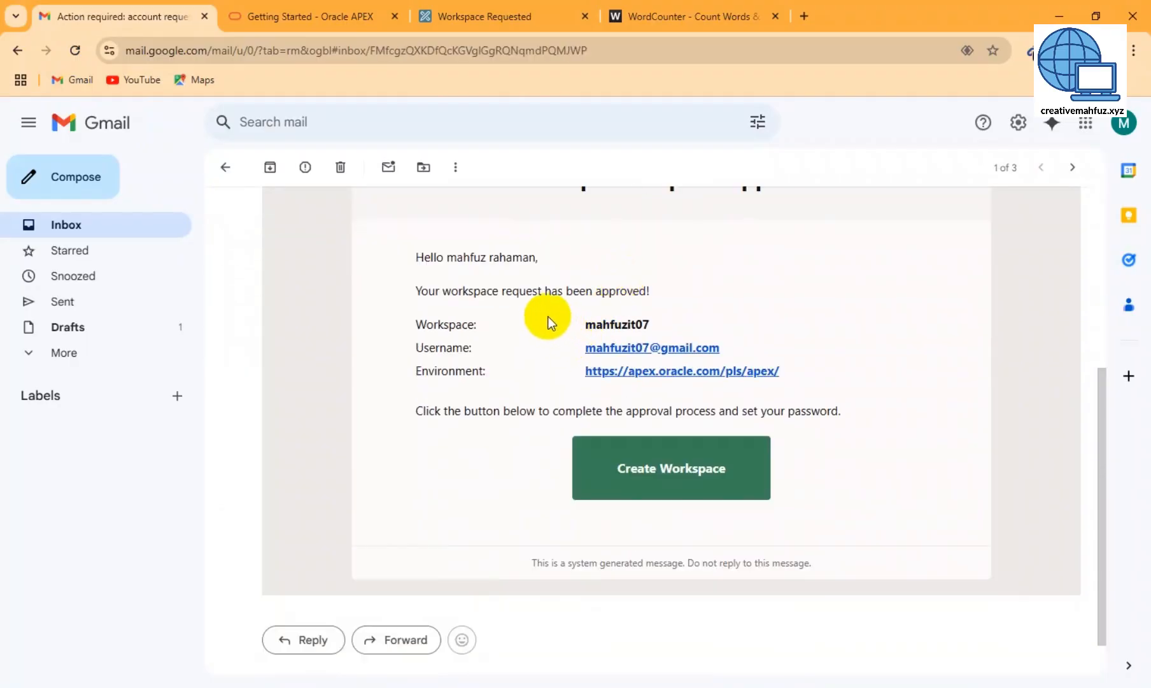
pyautogui.scroll(3, 447, 315)
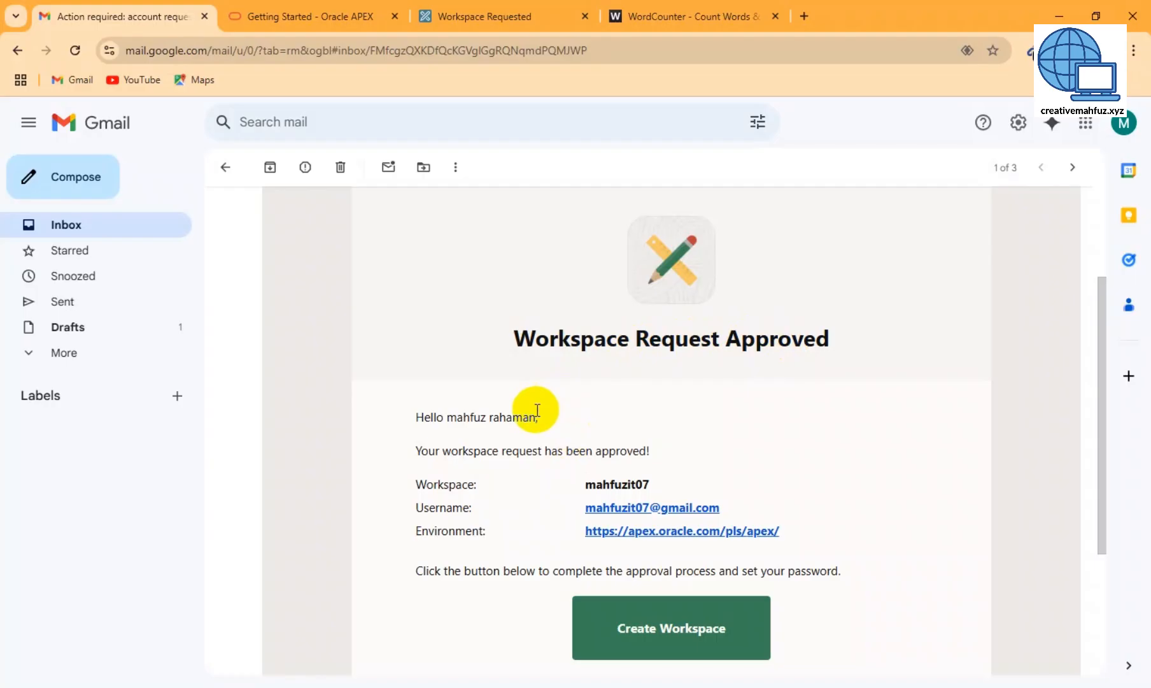
pyautogui.scroll(-3, 538, 410)
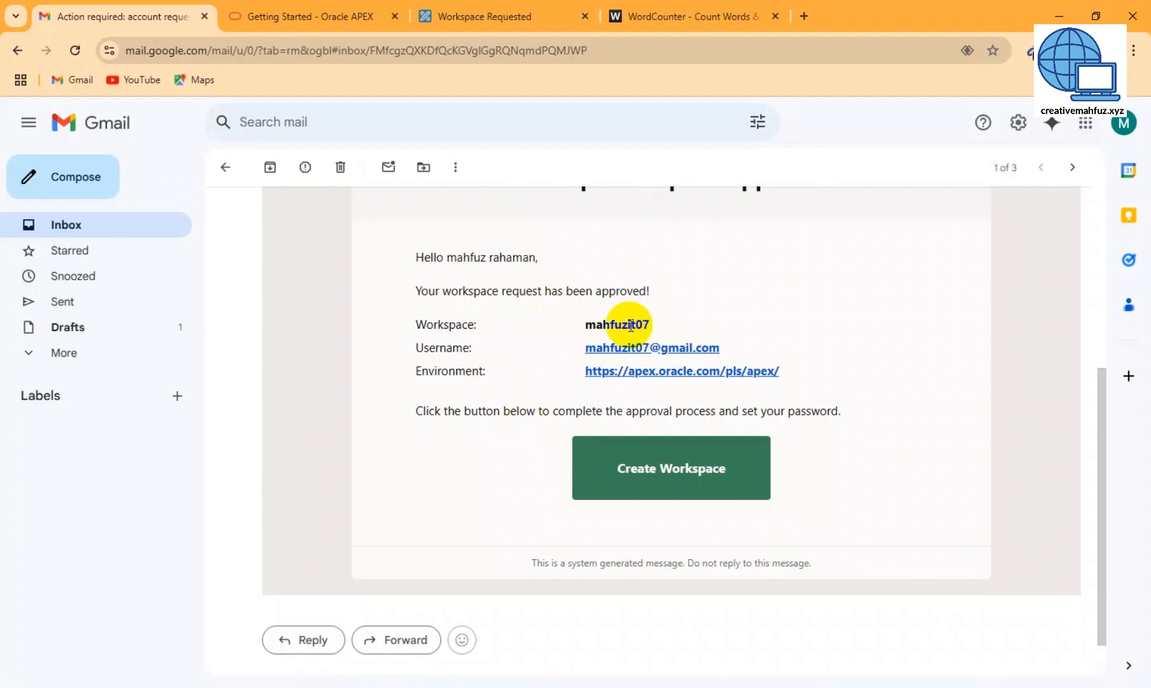
pyautogui.click(668, 476)
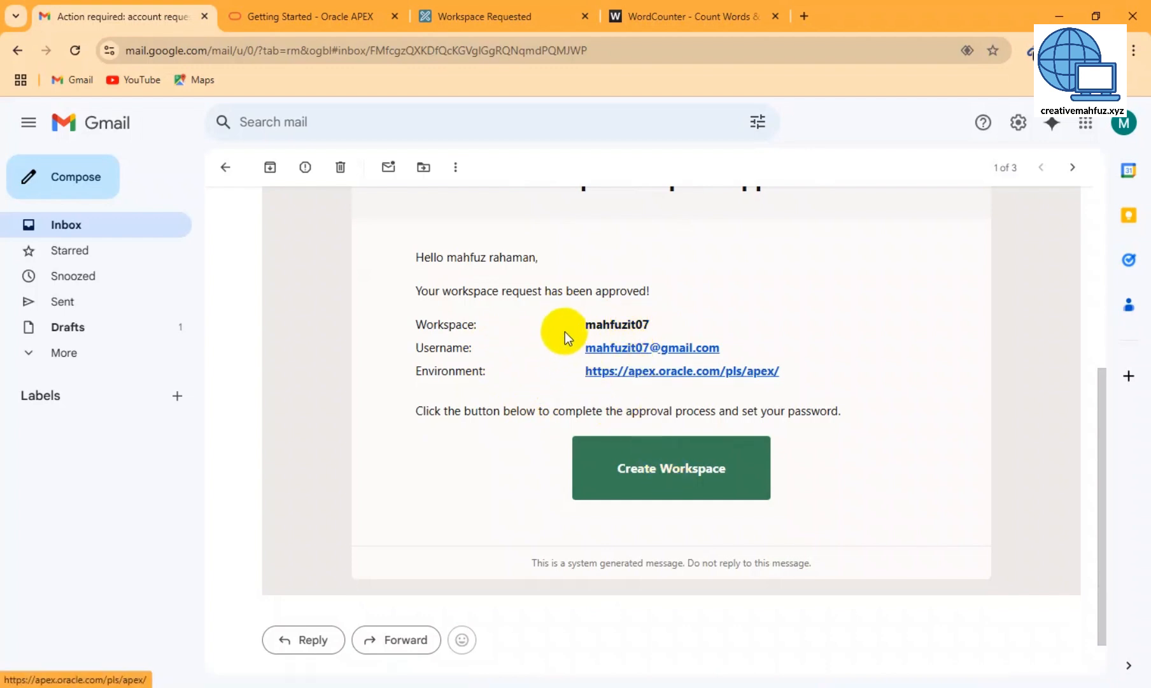
pyautogui.click(678, 465)
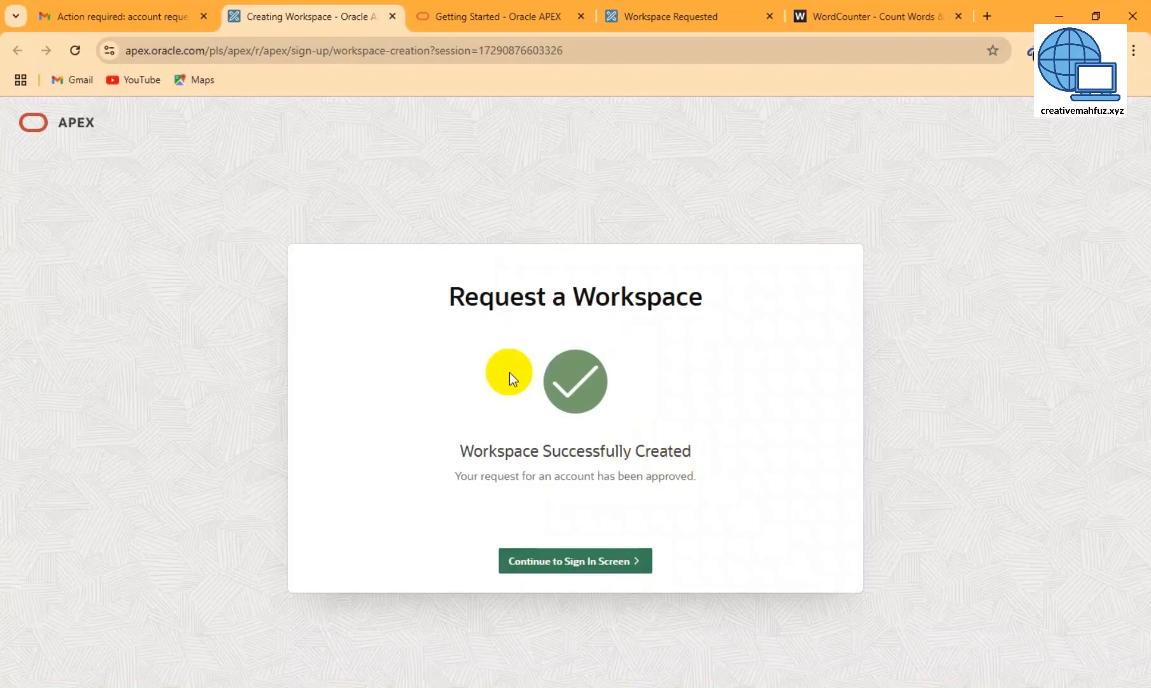
# - Complete the workspace approval and continue to the sign-in screen
pyautogui.click(147, 17)
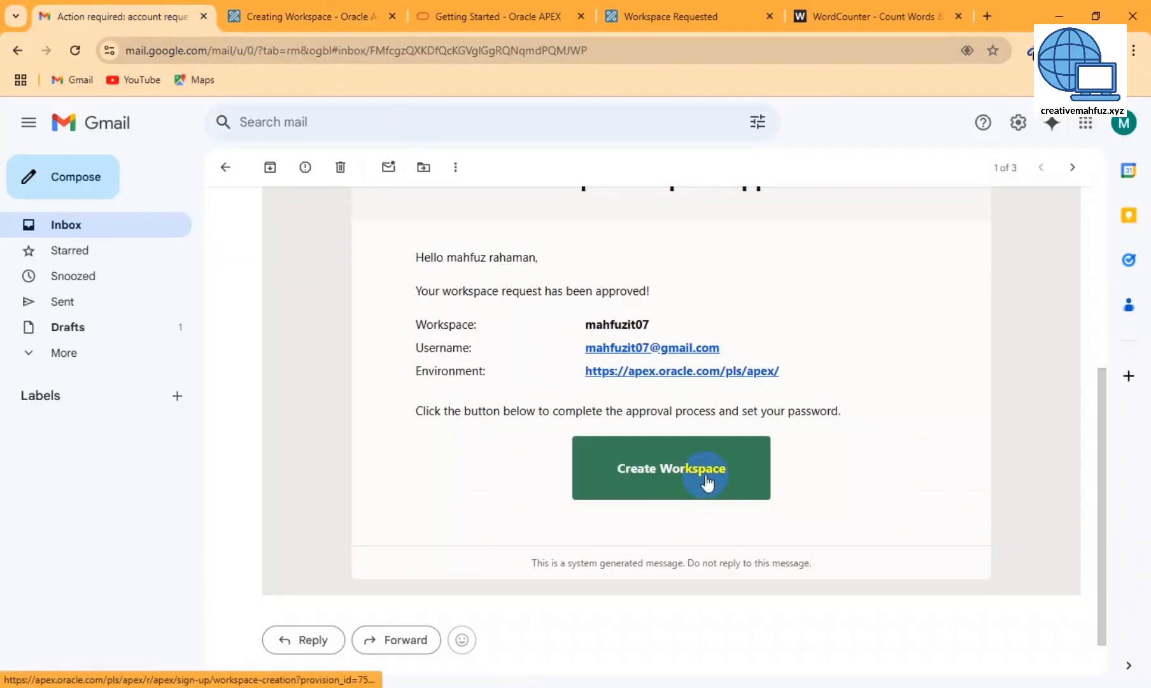
pyautogui.click(307, 17)
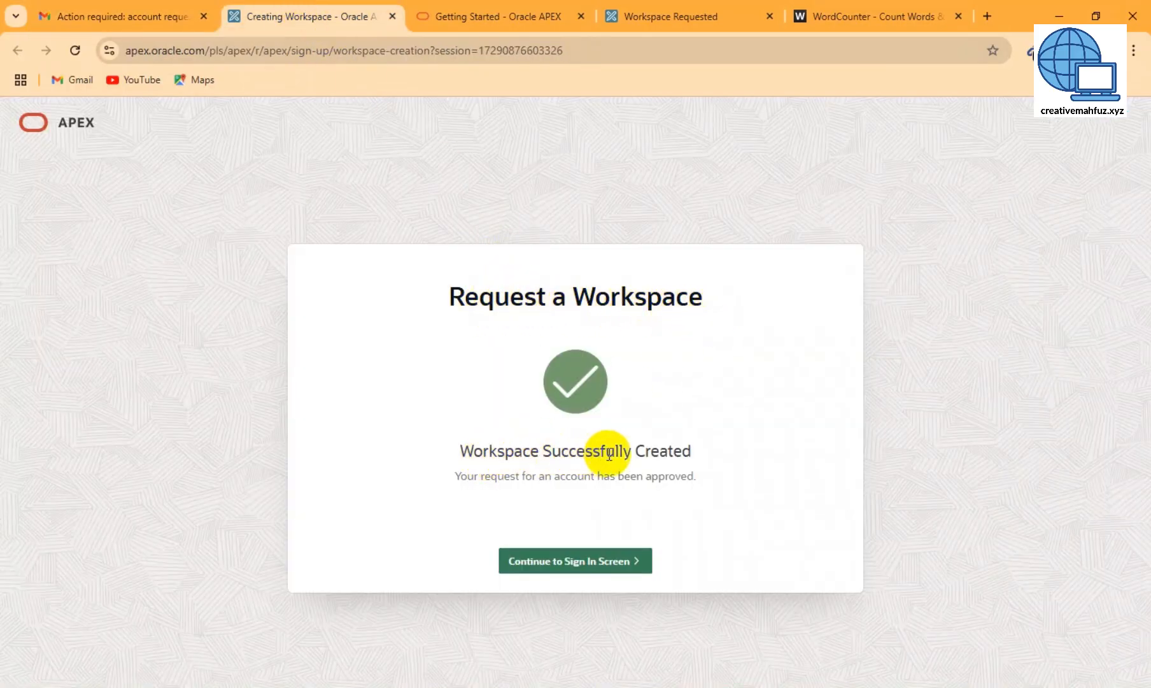
pyautogui.click(577, 565)
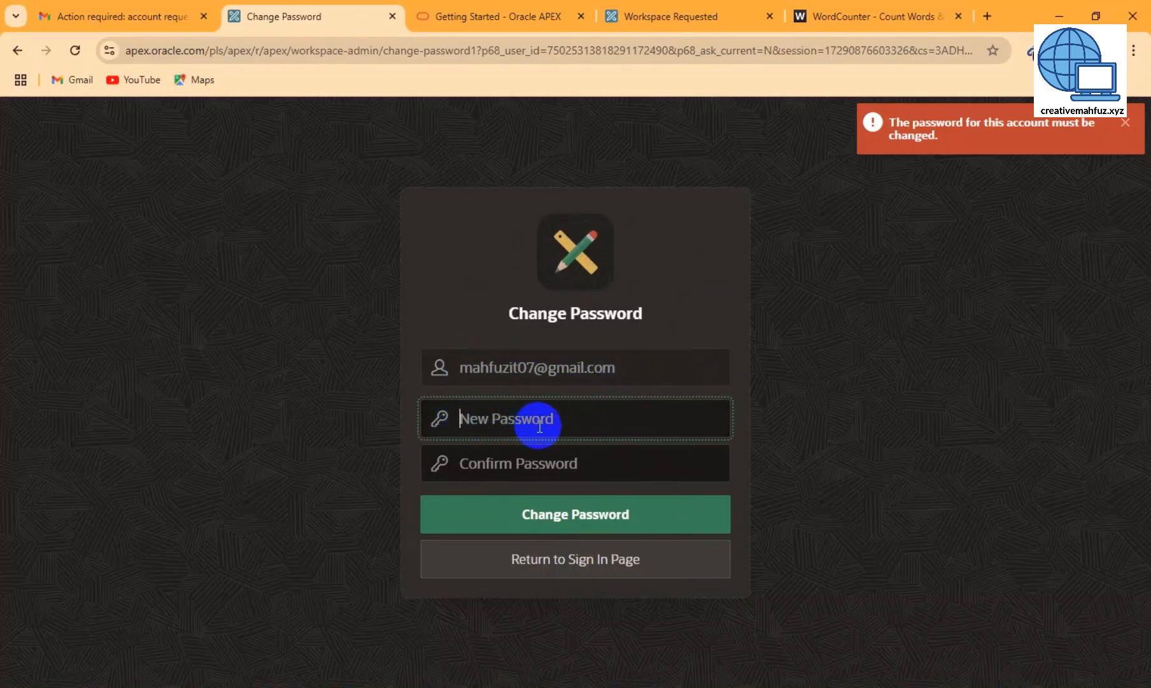
# - Paste and confirm a new account password, then submit Change Password
pyautogui.hotkey('ctrl', 'v')
pyautogui.press('Tab')
pyautogui.hotkey('ctrl', 'v')
pyautogui.click(565, 422)
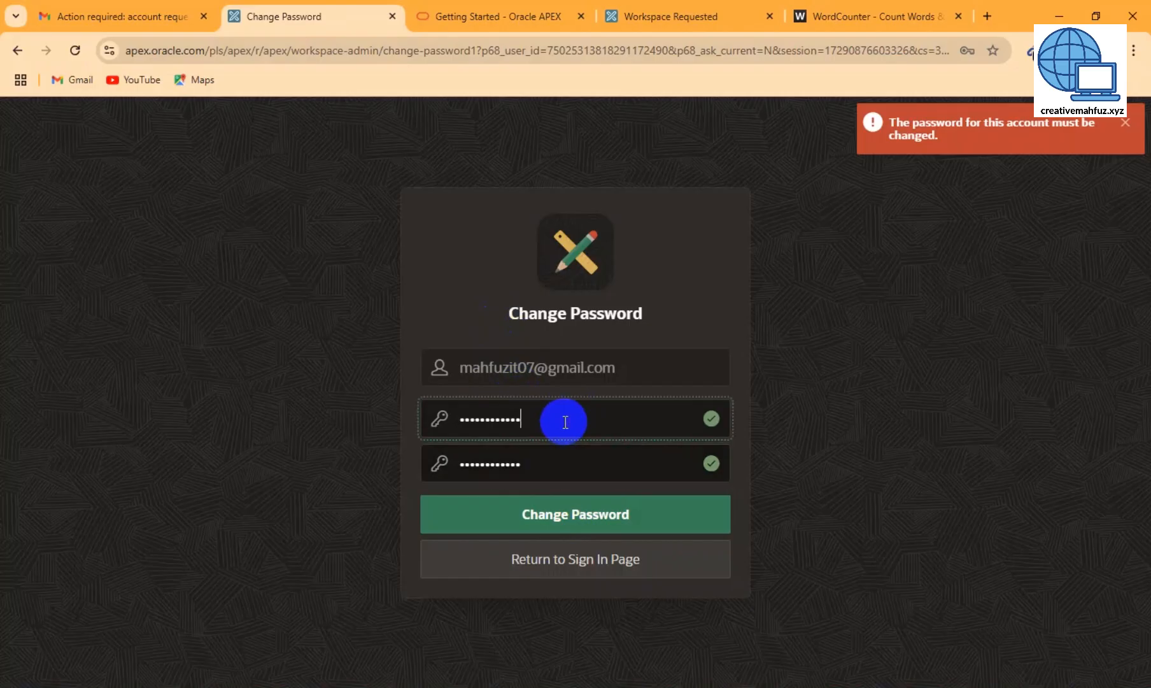
pyautogui.click(557, 458)
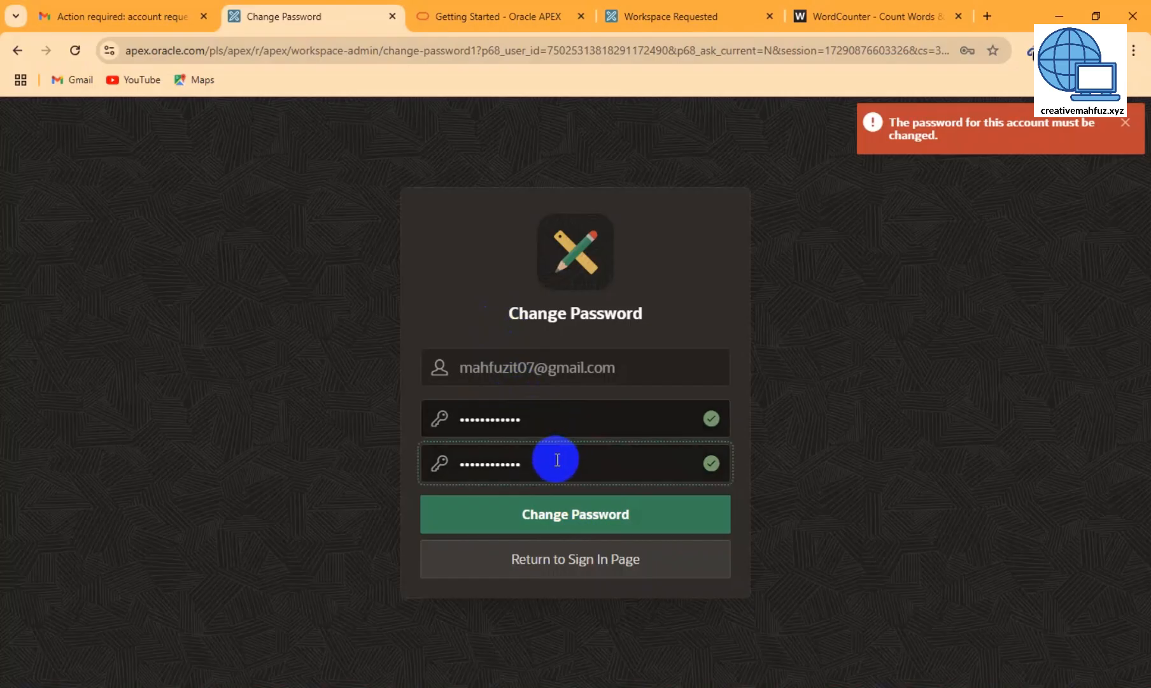
pyautogui.click(572, 516)
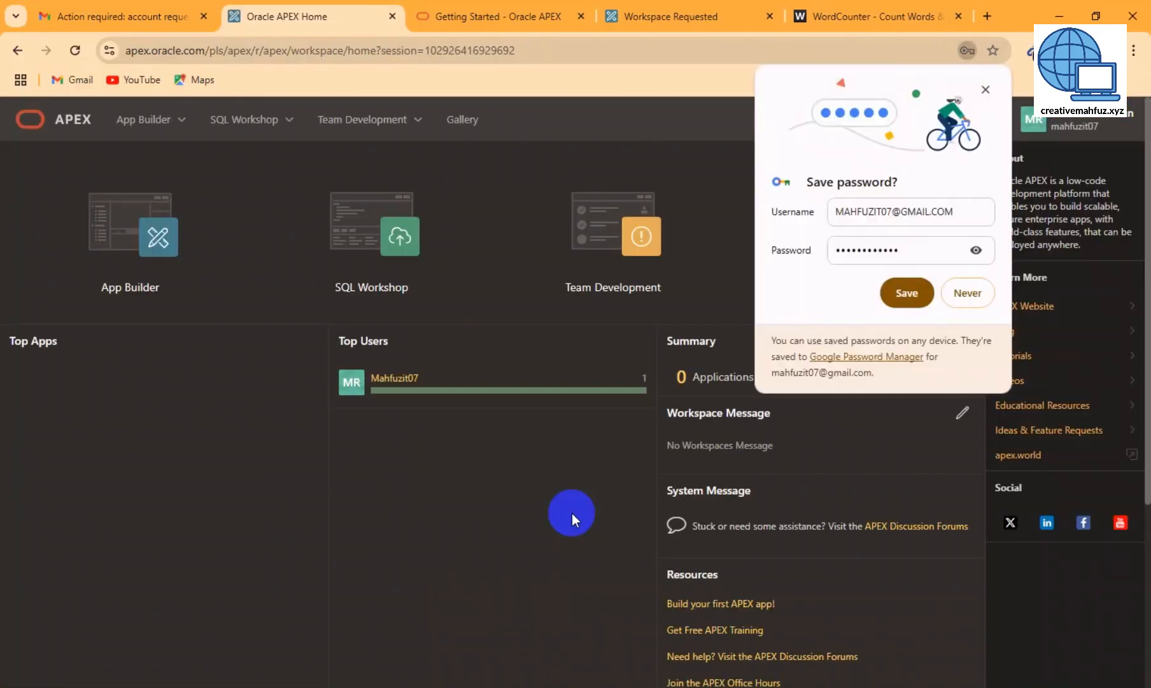
# - Save the new password in Chrome and dismiss the saved-password notice
pyautogui.click(904, 293)
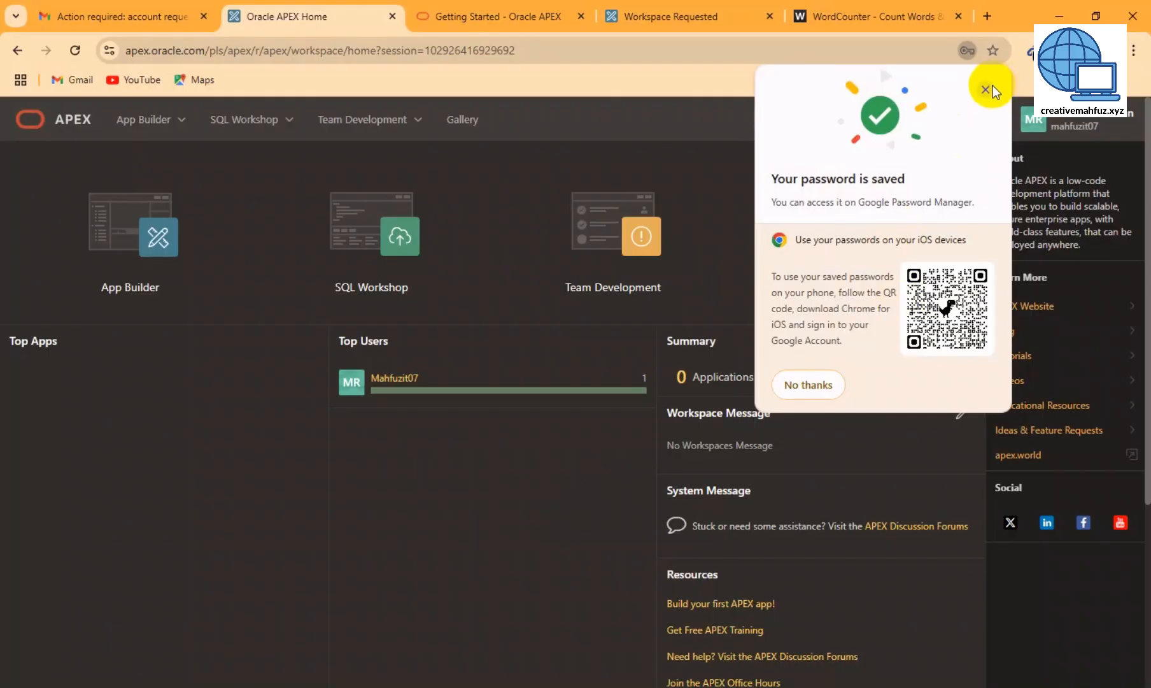
pyautogui.click(986, 89)
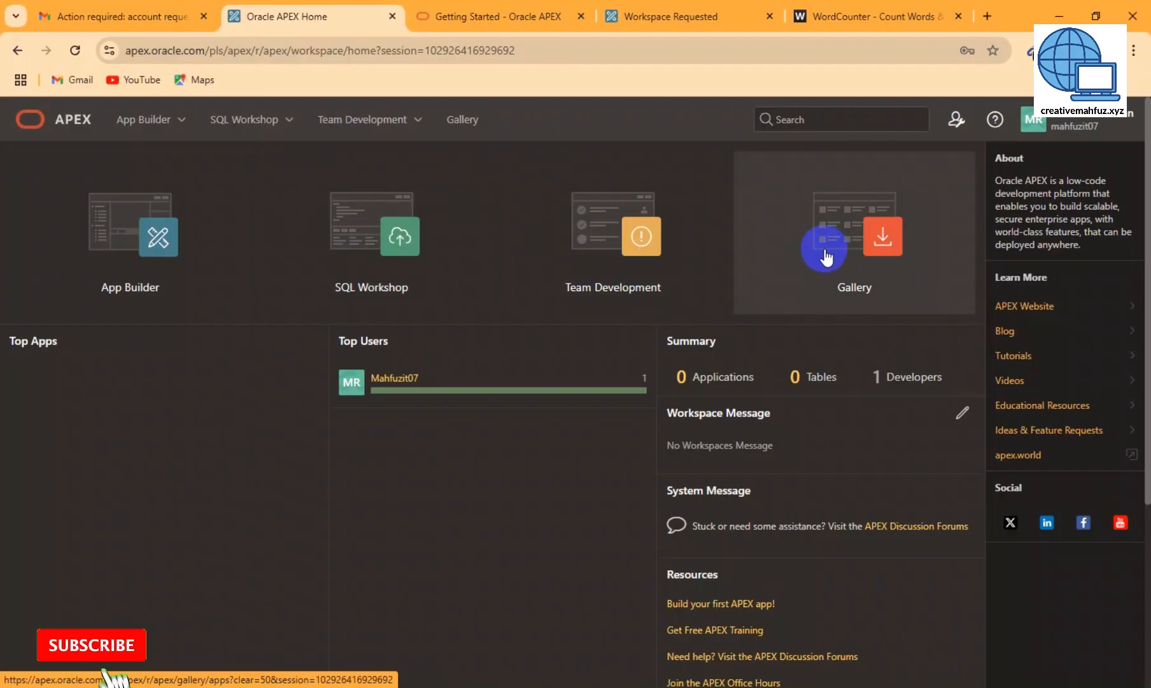
# - Open the Gallery and scroll through the Sample Apps list
pyautogui.click(825, 255)
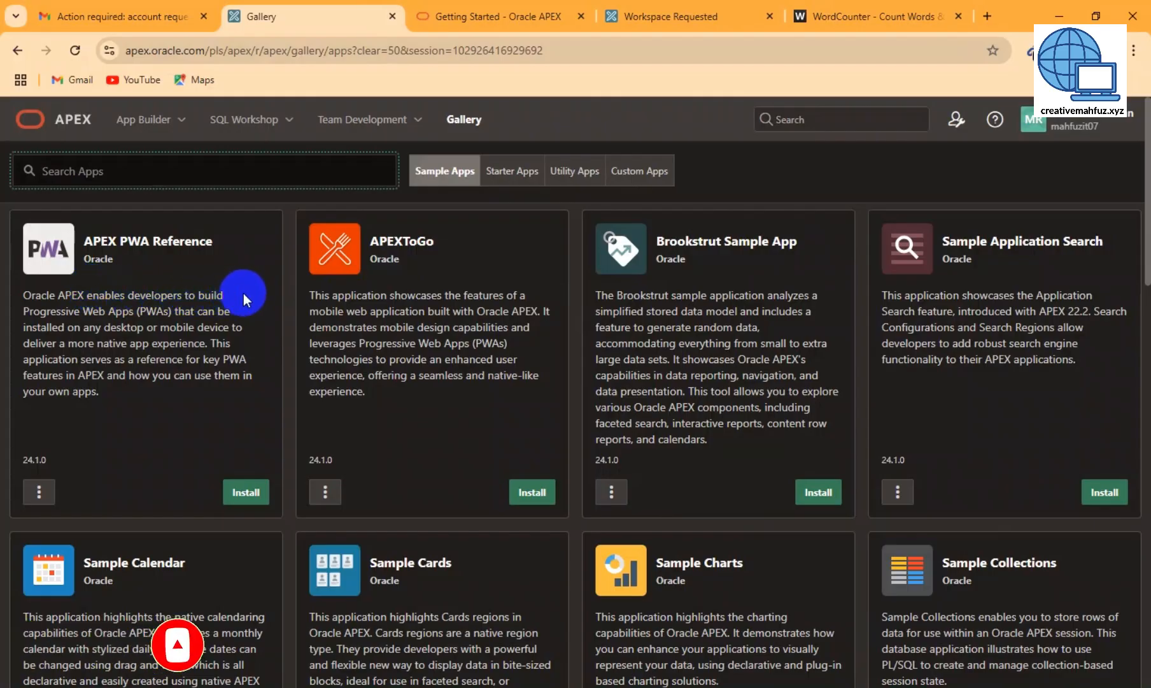
pyautogui.scroll(-3, 963, 310)
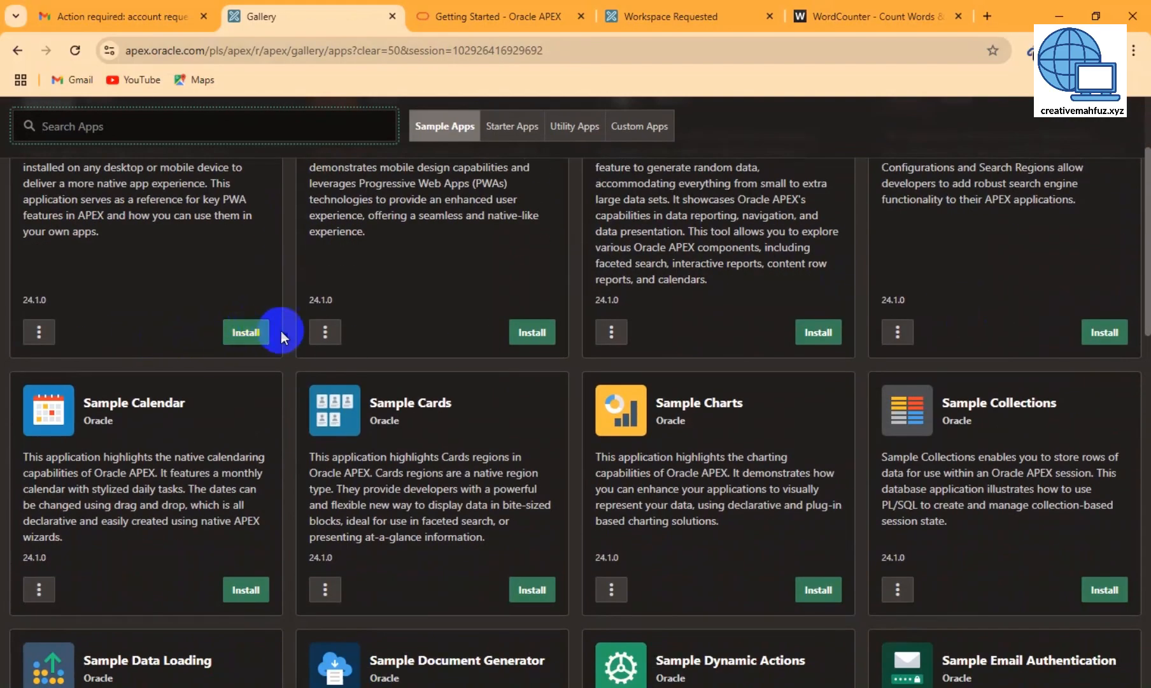
pyautogui.scroll(-5, 417, 341)
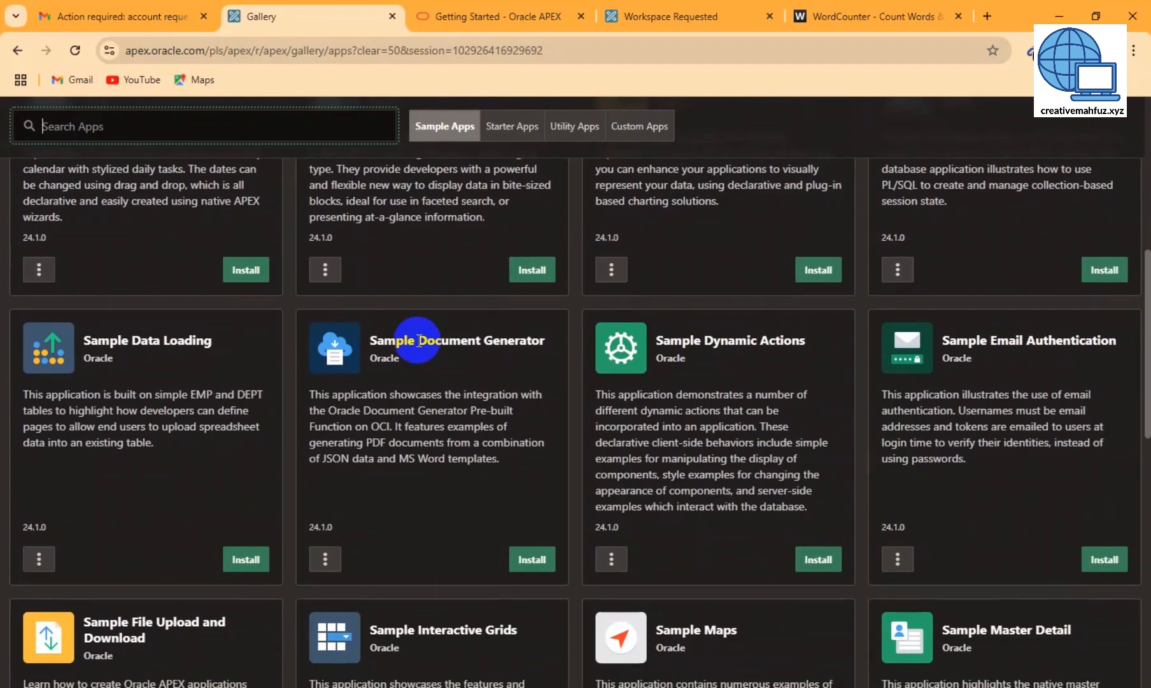
pyautogui.scroll(-5, 417, 341)
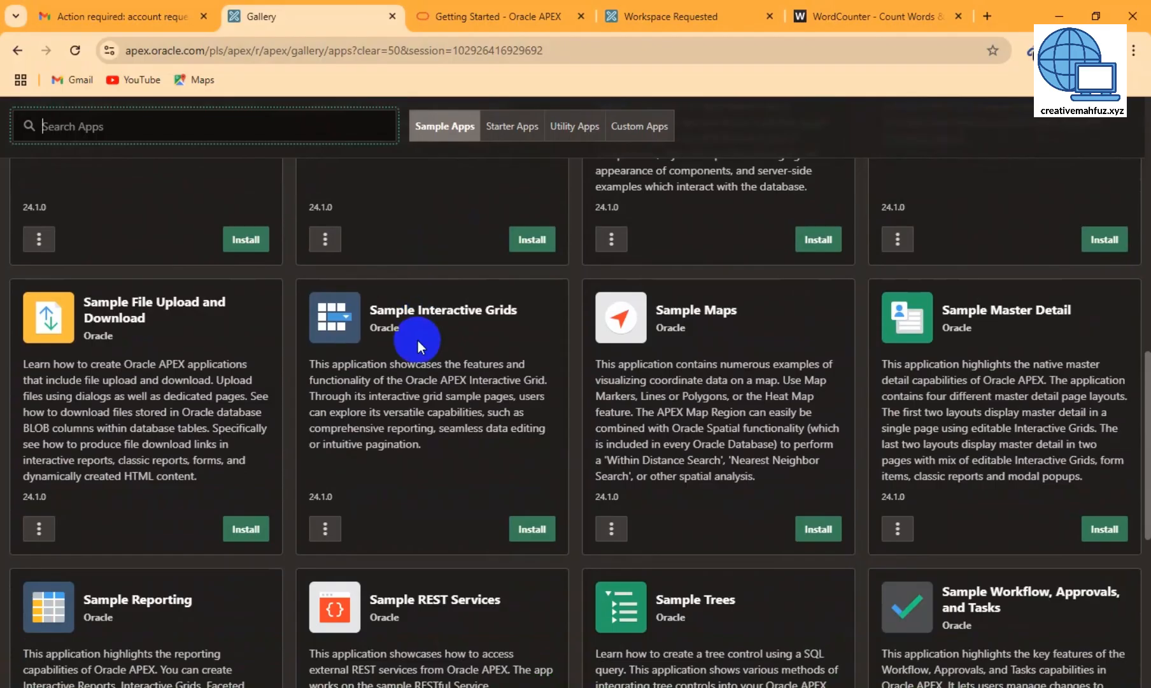
pyautogui.scroll(-7, 417, 340)
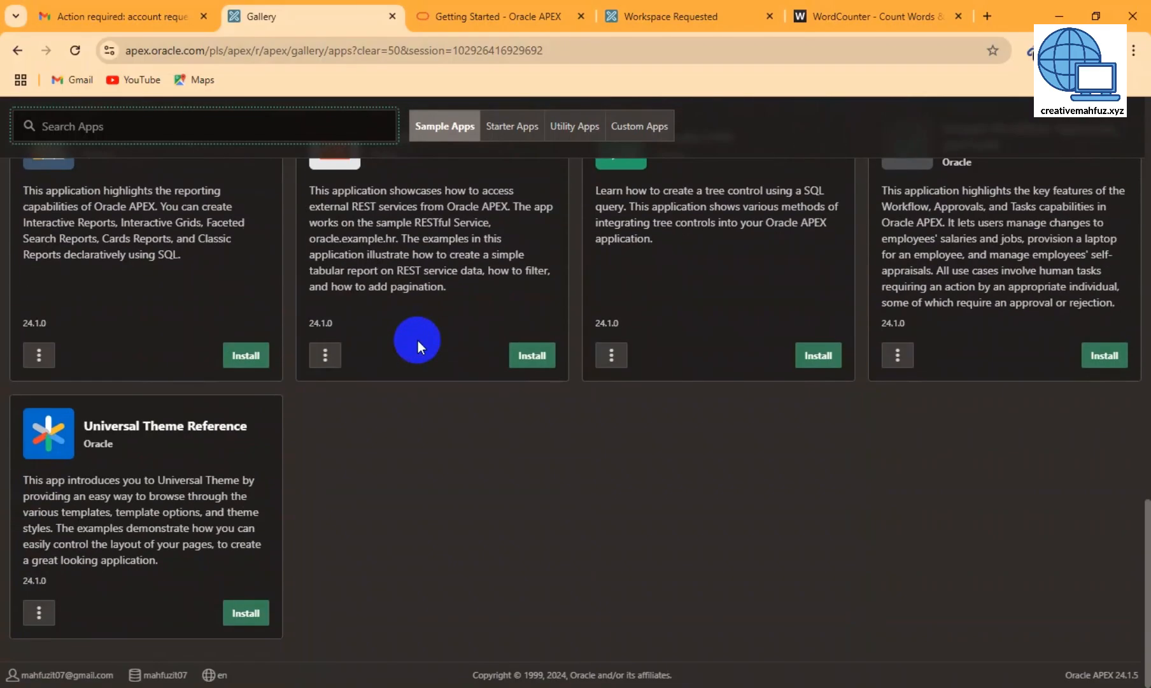
pyautogui.scroll(9, 417, 340)
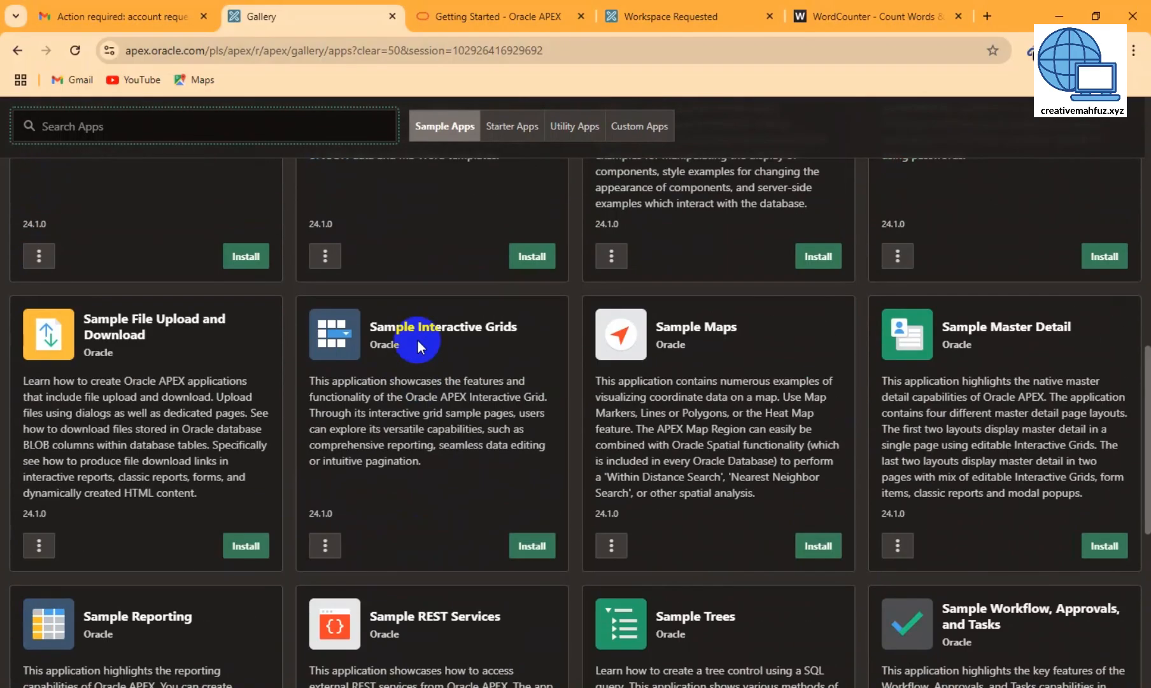
pyautogui.scroll(5, 417, 341)
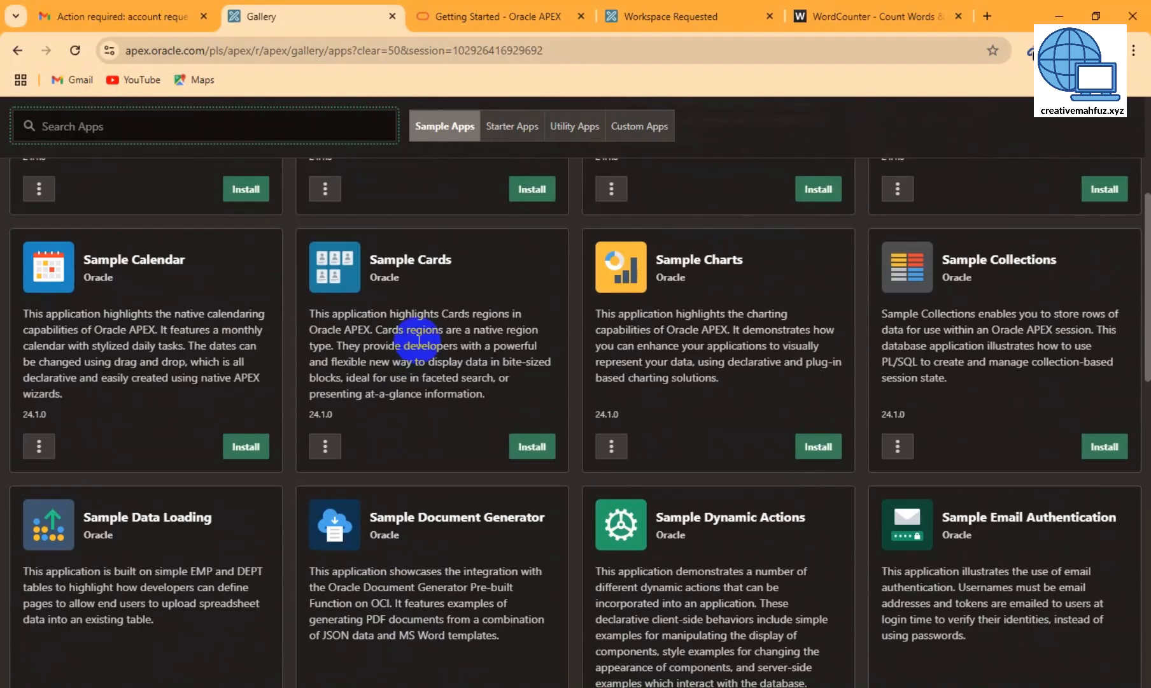
pyautogui.scroll(1, 419, 341)
pyautogui.scroll(5, 418, 340)
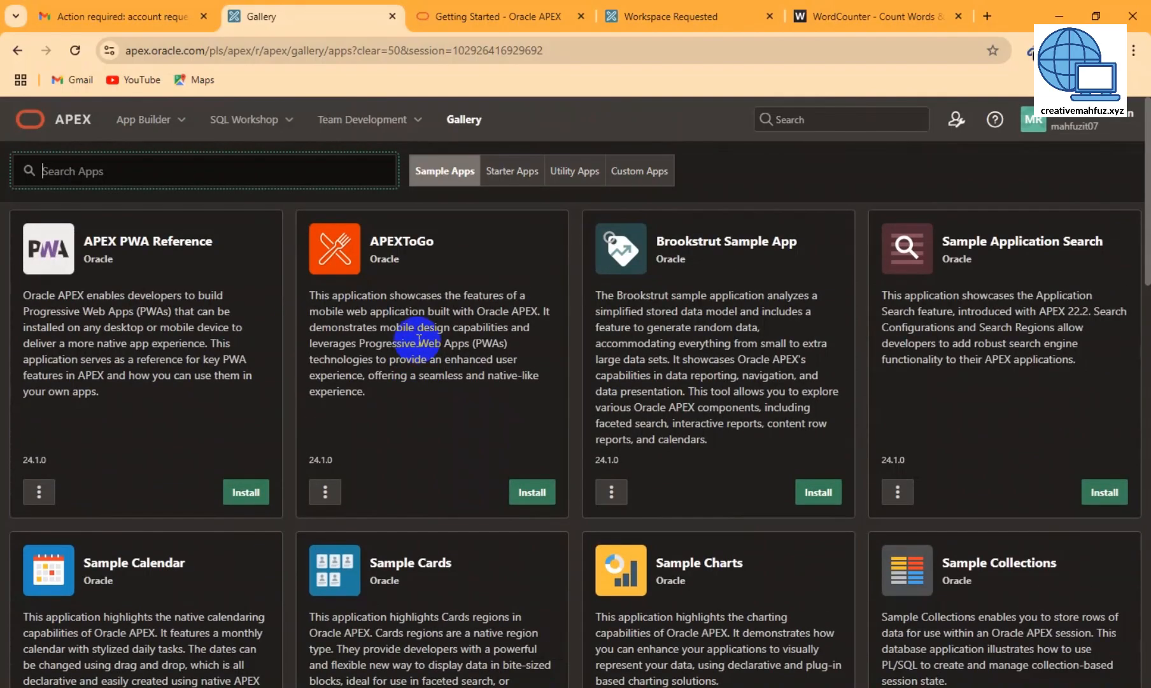
# - Browse the Starter, Utility and Custom Apps tabs, back to Sample Apps, then return home
pyautogui.click(517, 170)
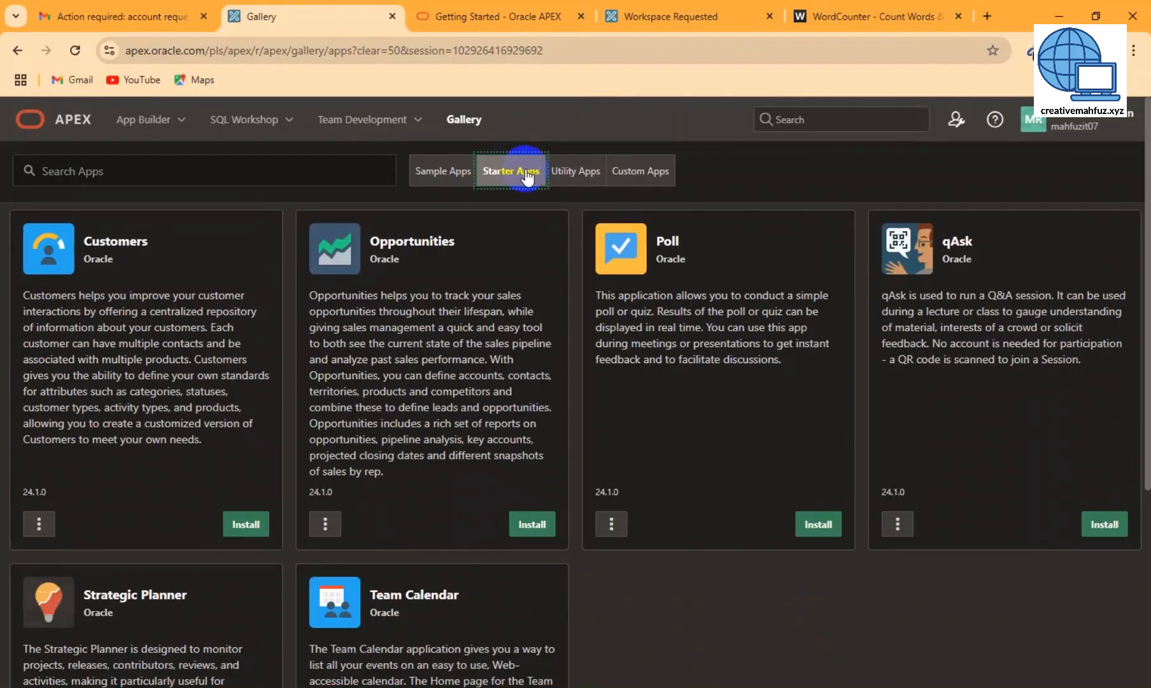
pyautogui.click(589, 178)
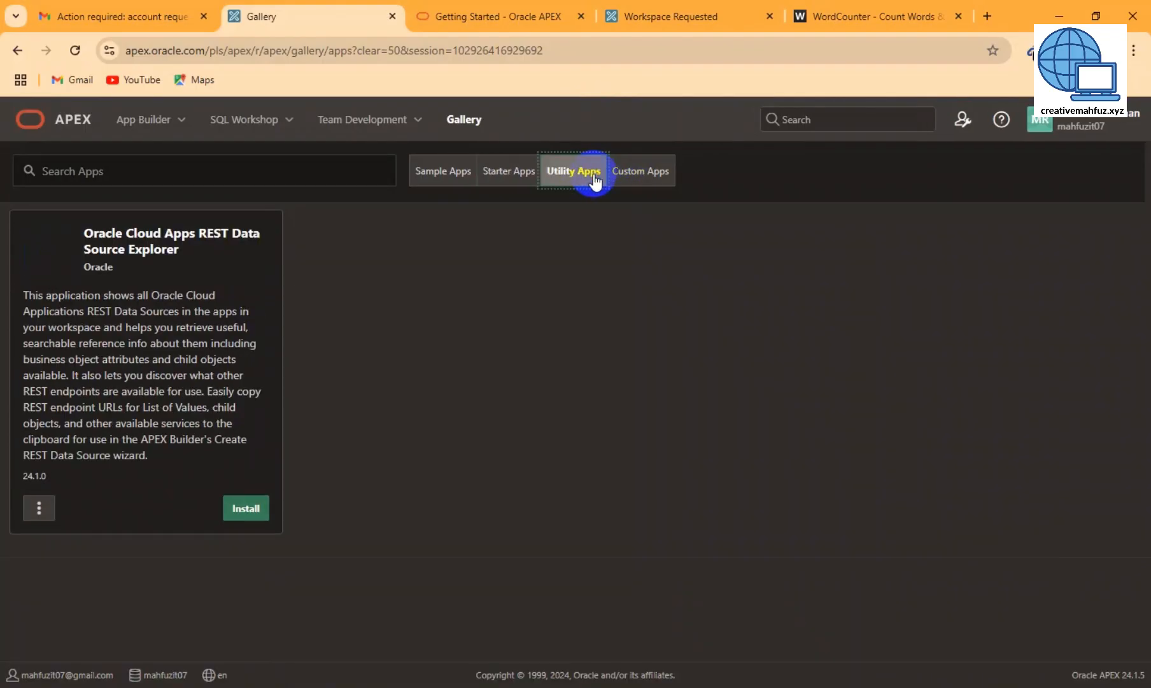
pyautogui.click(637, 178)
pyautogui.click(442, 171)
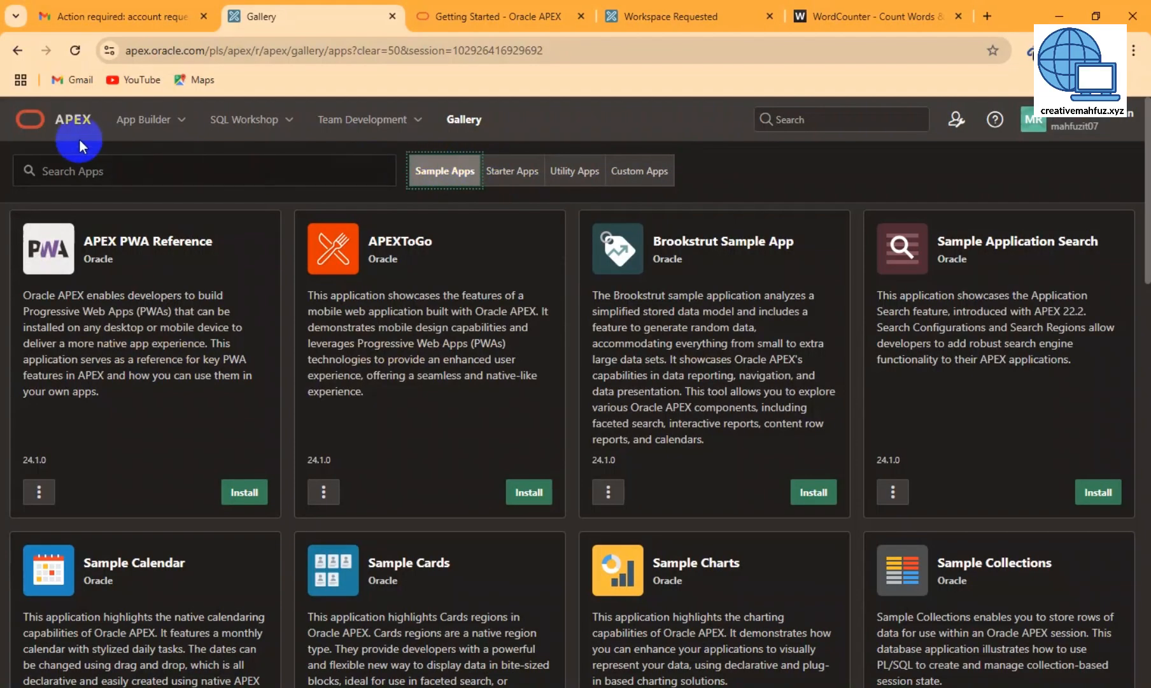
pyautogui.click(74, 123)
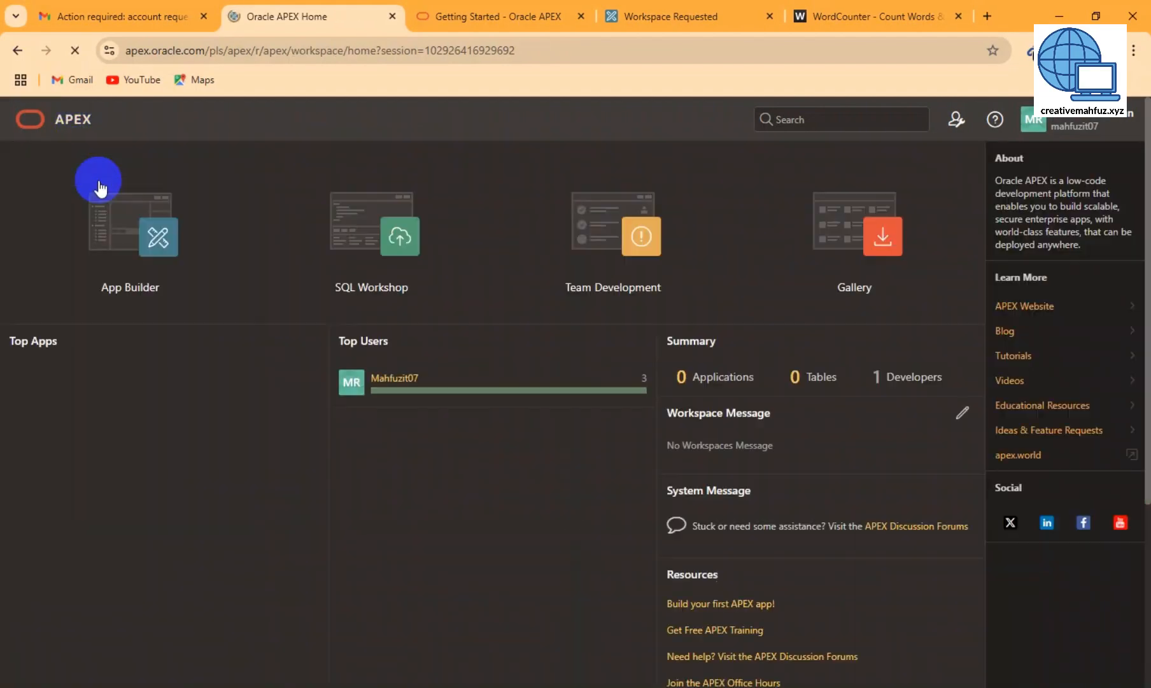
# - Open App Builder from the workspace home page
pyautogui.click(121, 226)
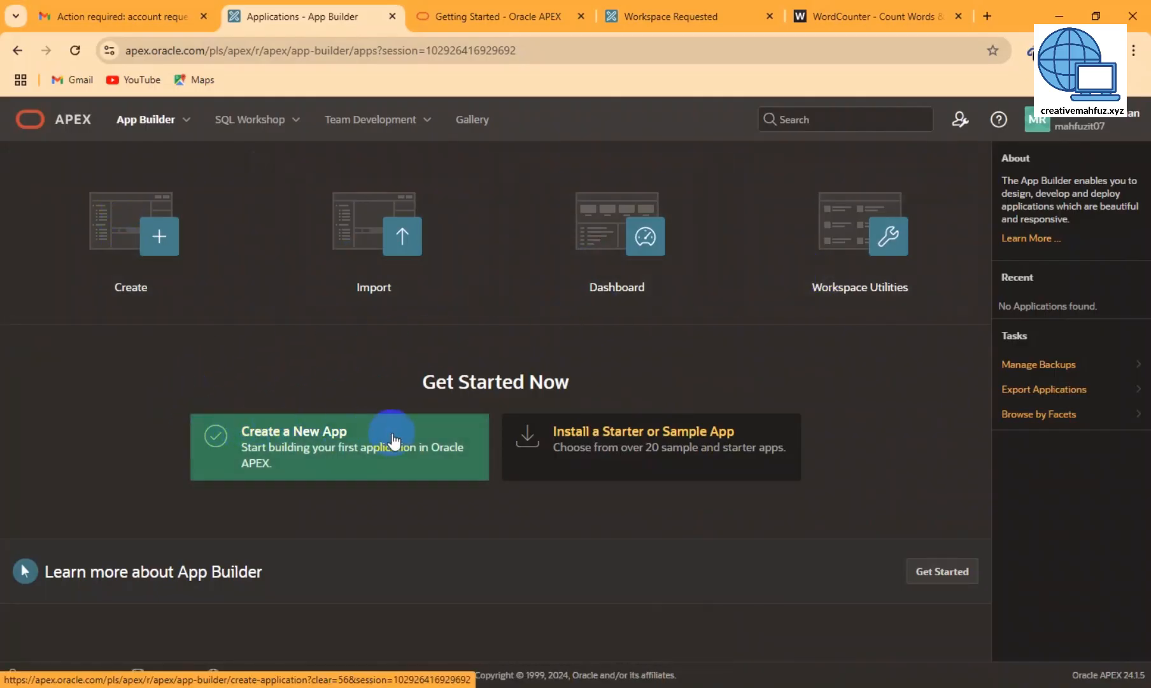
# - Start a new application and enter Testapp as its name
pyautogui.click(322, 445)
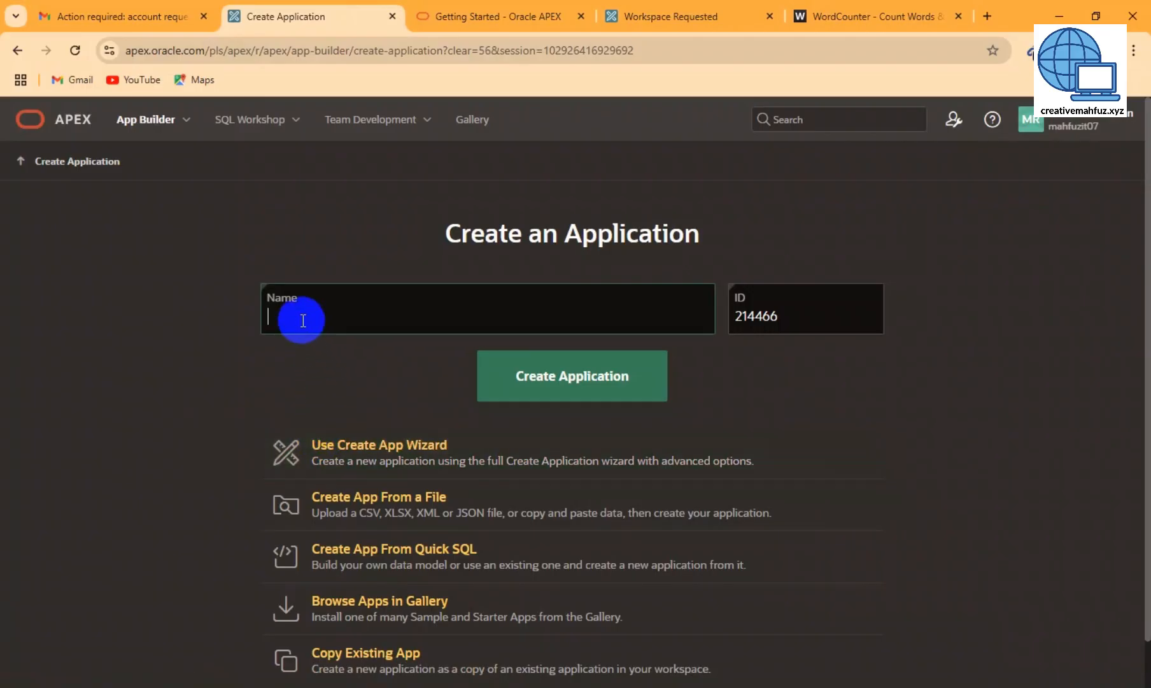
pyautogui.write('Testapp')
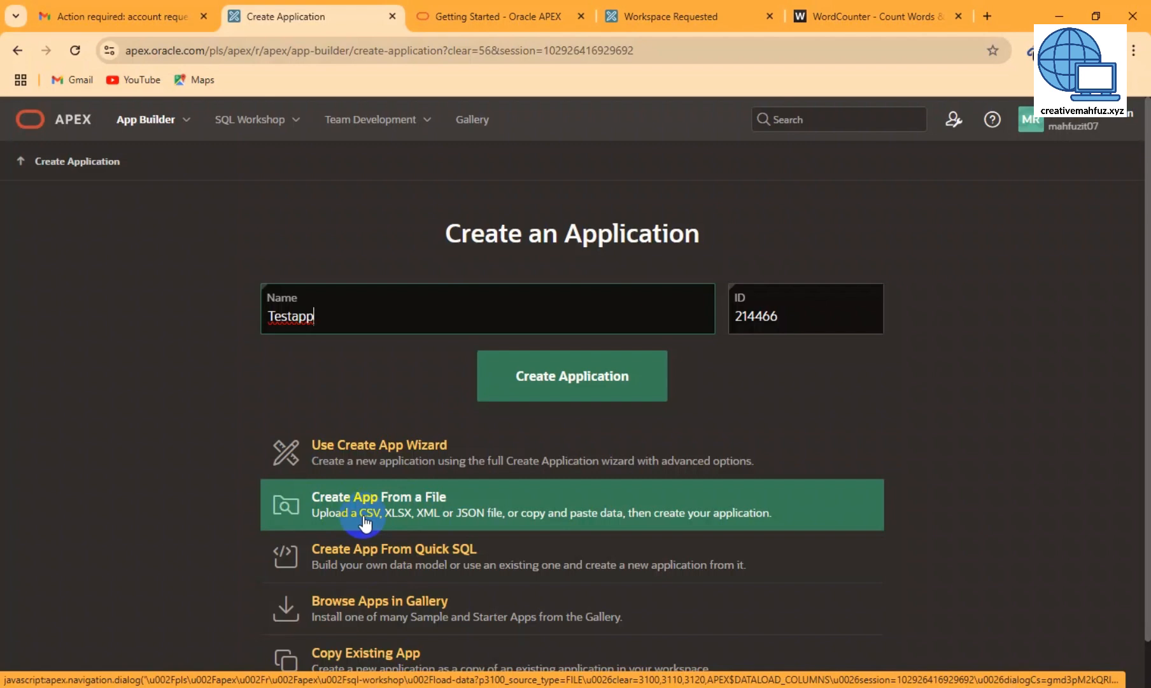
# - Launch Excel and start a new blank workbook
pyautogui.press('super')
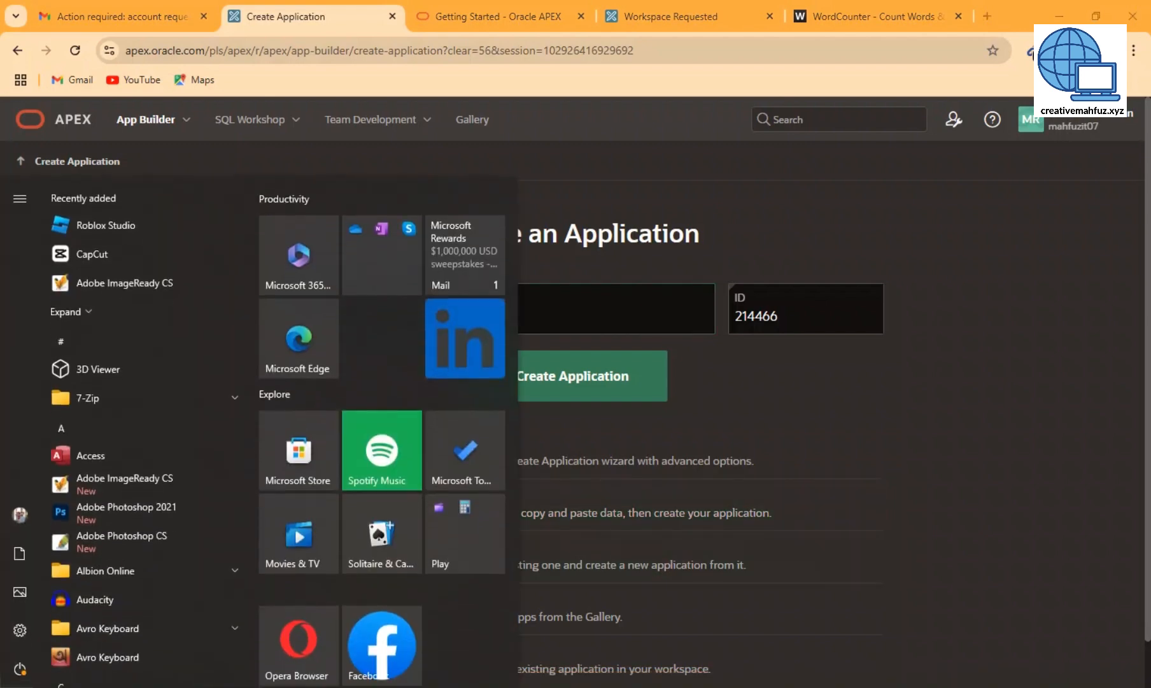
pyautogui.write('e')
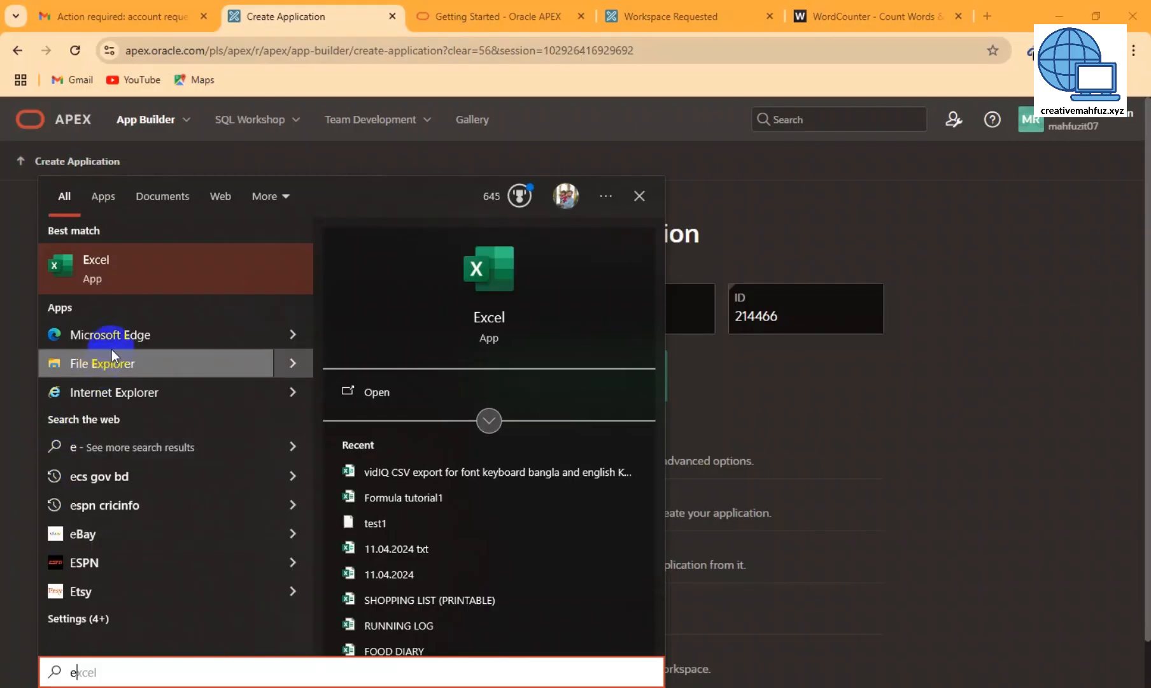
pyautogui.click(137, 272)
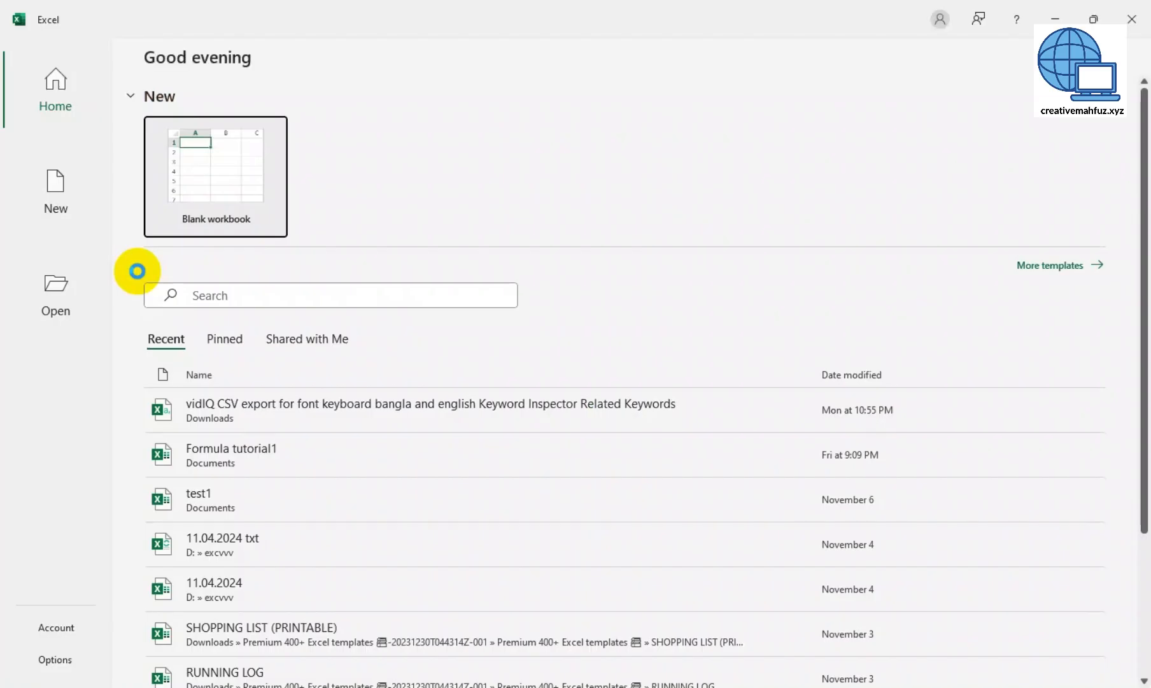
pyautogui.click(185, 226)
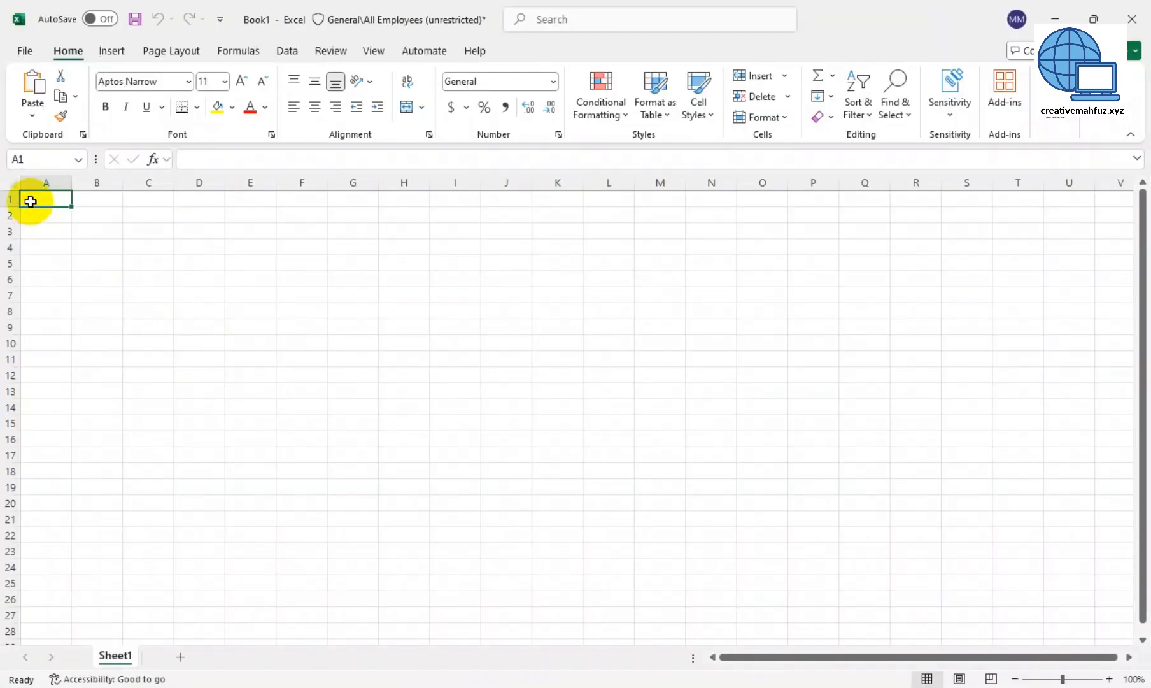
# - Add headers ID, Friendname, mobilenumber, location, worklocation, save as testapp, and return to APEX
pyautogui.write('ID')
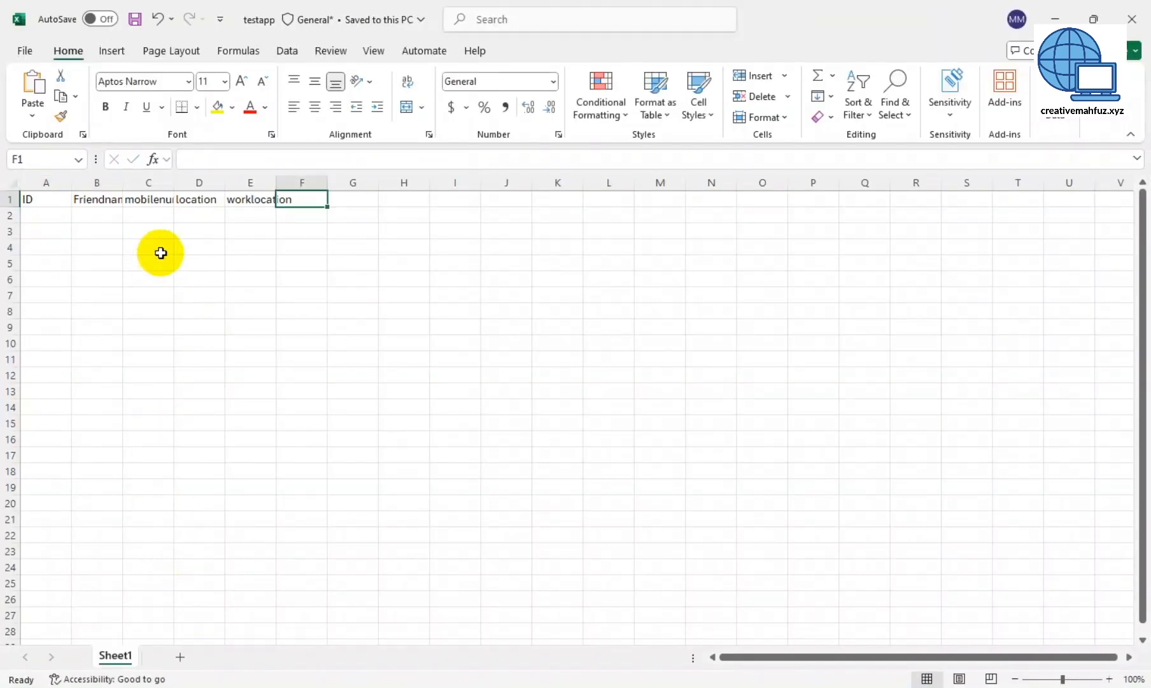
pyautogui.moveTo(123, 184); pyautogui.dragTo(255, 182)
pyautogui.moveTo(305, 182); pyautogui.dragTo(425, 182)
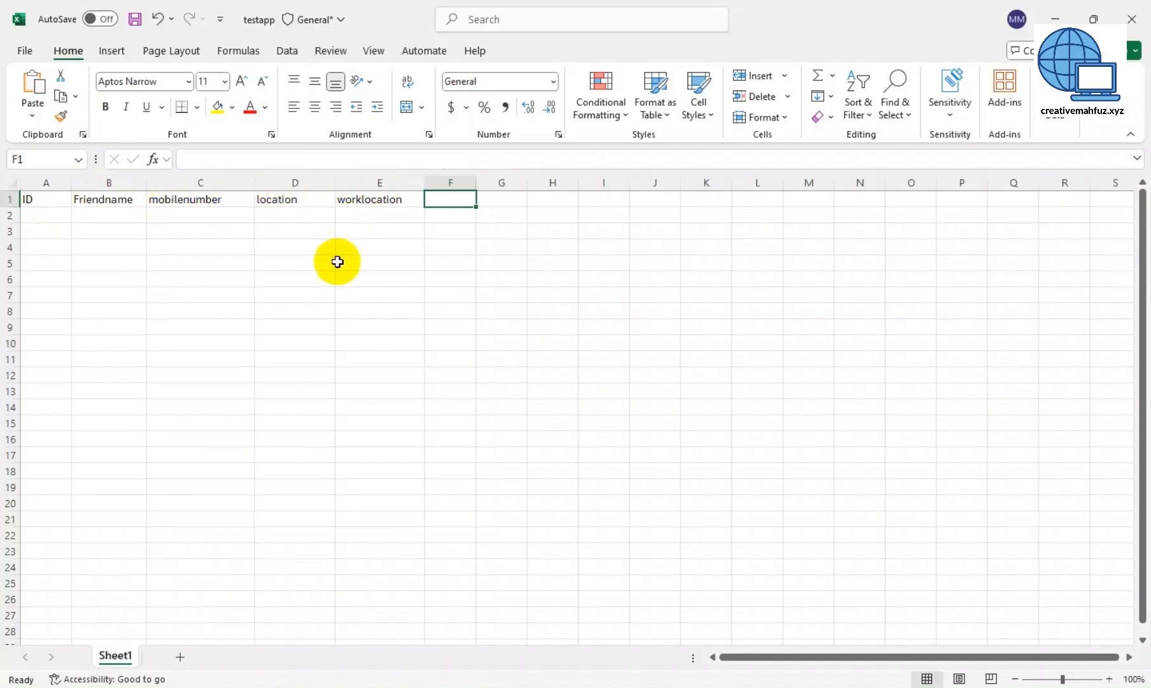
pyautogui.click(135, 19)
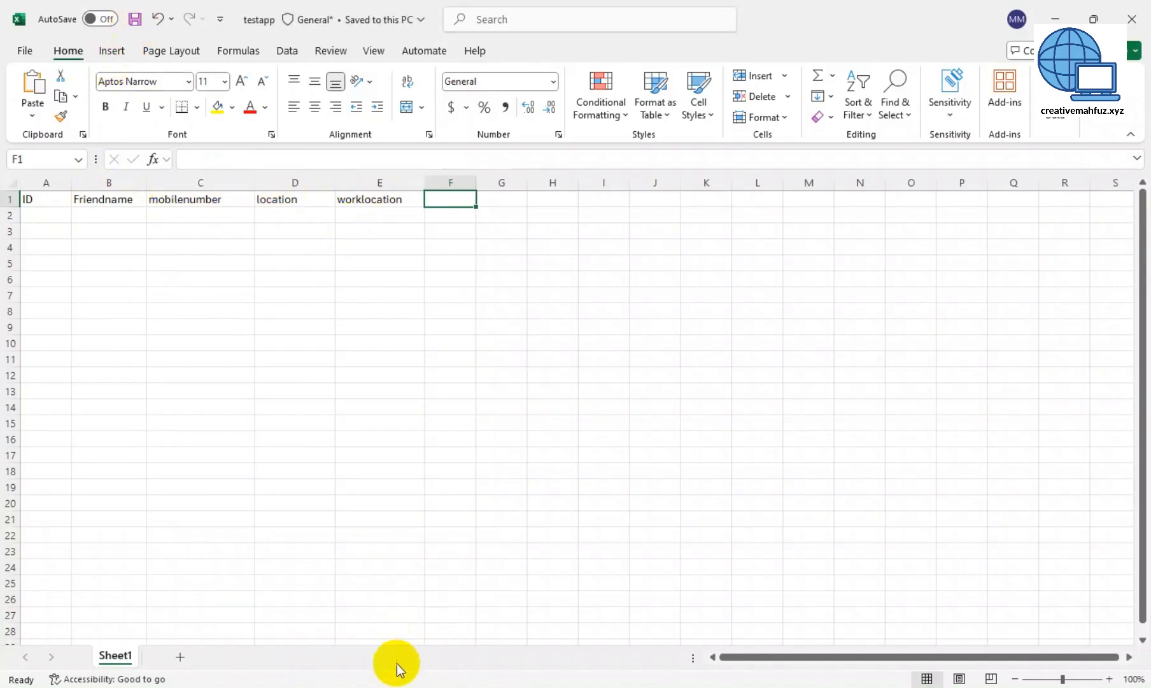
pyautogui.moveTo(332, 685)
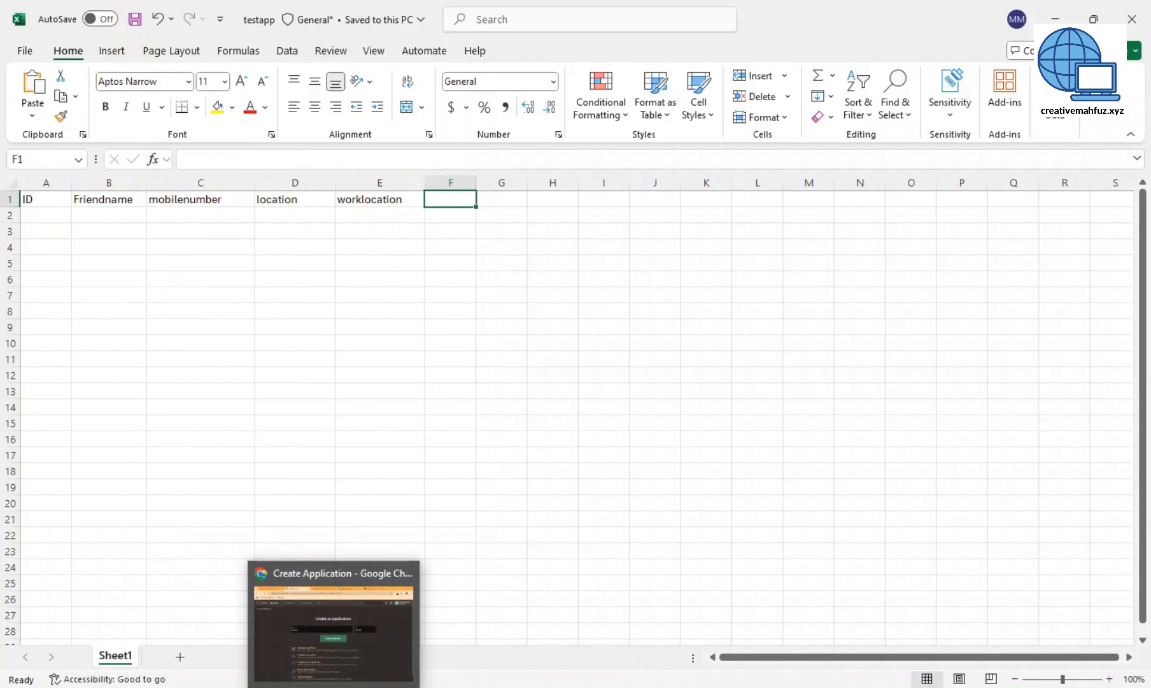
pyautogui.click(334, 655)
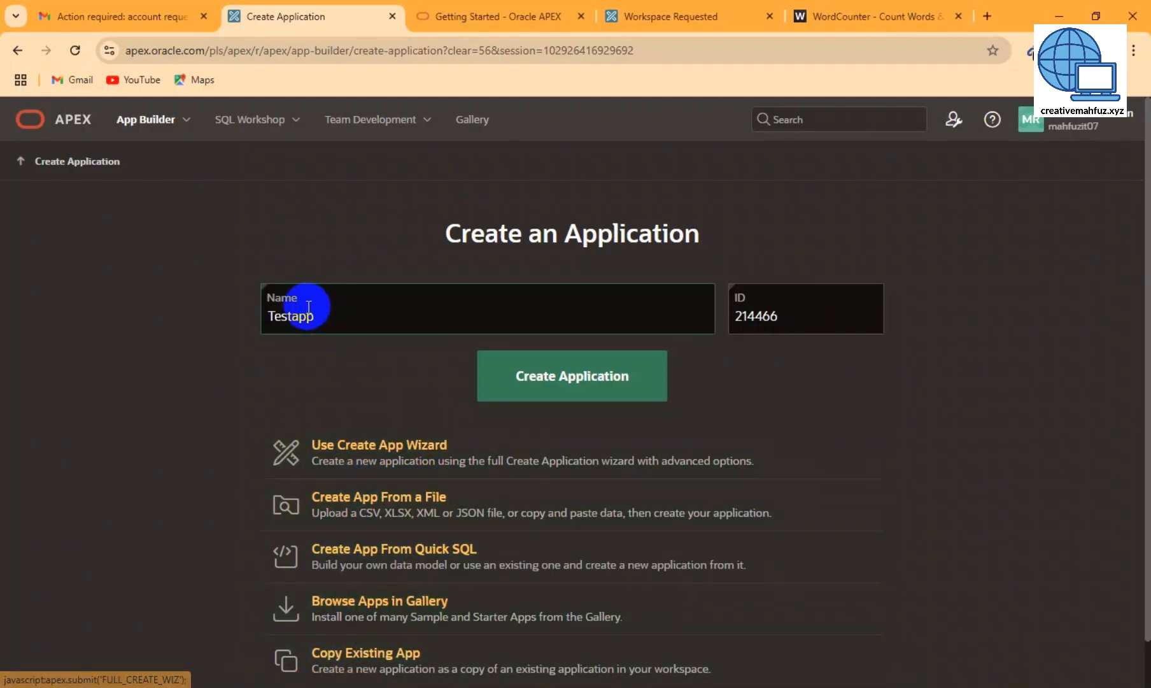
# - With Testapp as the name, choose to create the app from a file
pyautogui.click(336, 316)
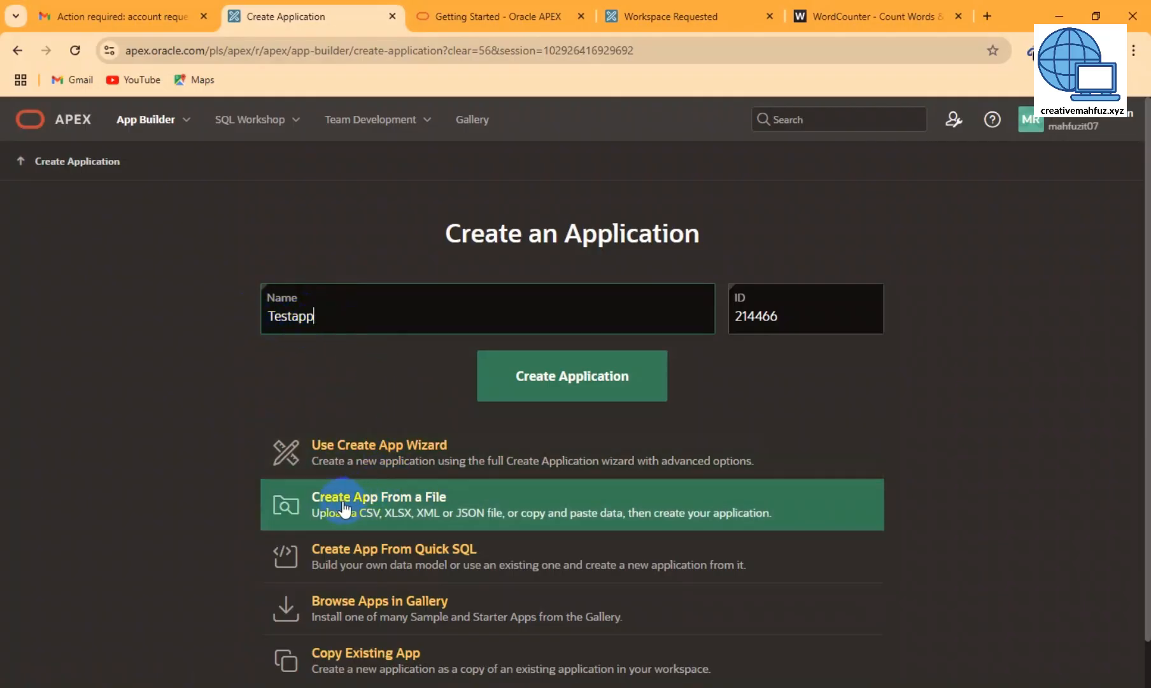
pyautogui.click(429, 512)
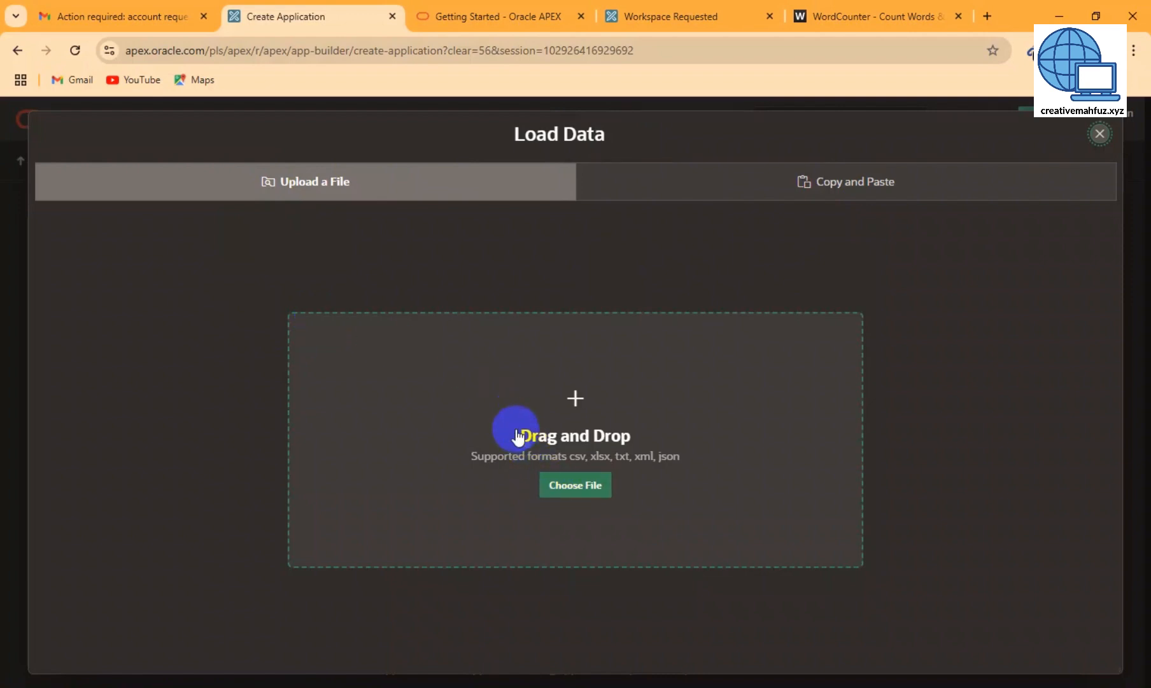
# - Upload the testapp workbook from Documents into the Load Data dialog
pyautogui.click(572, 488)
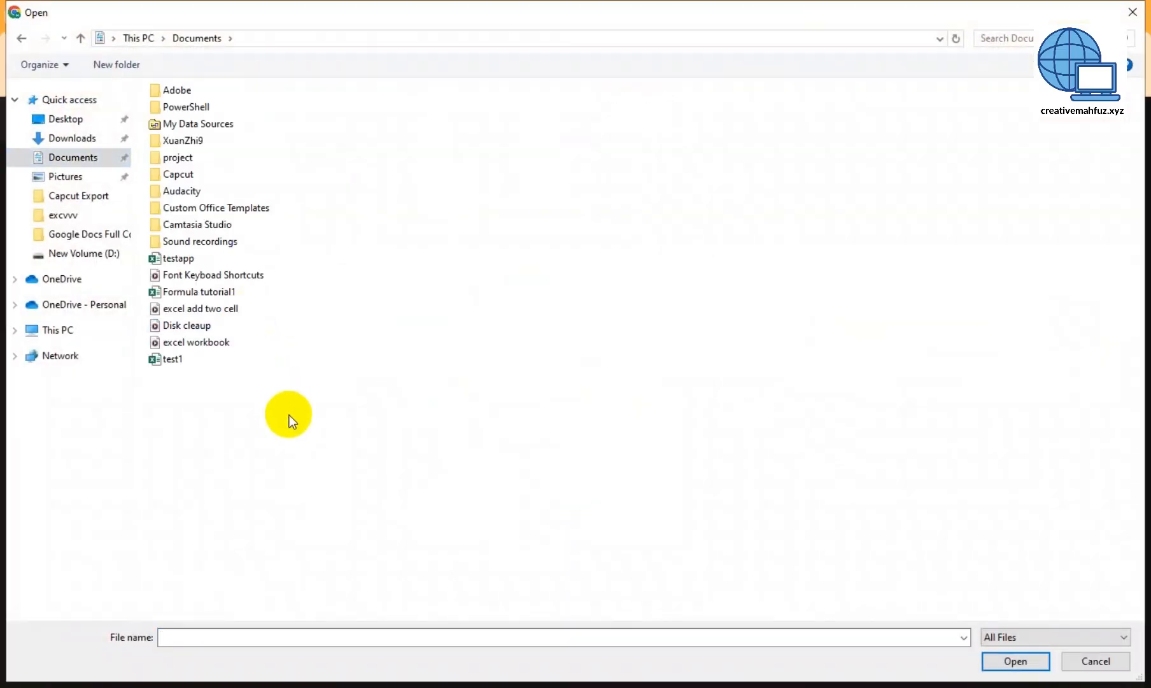
pyautogui.click(165, 258)
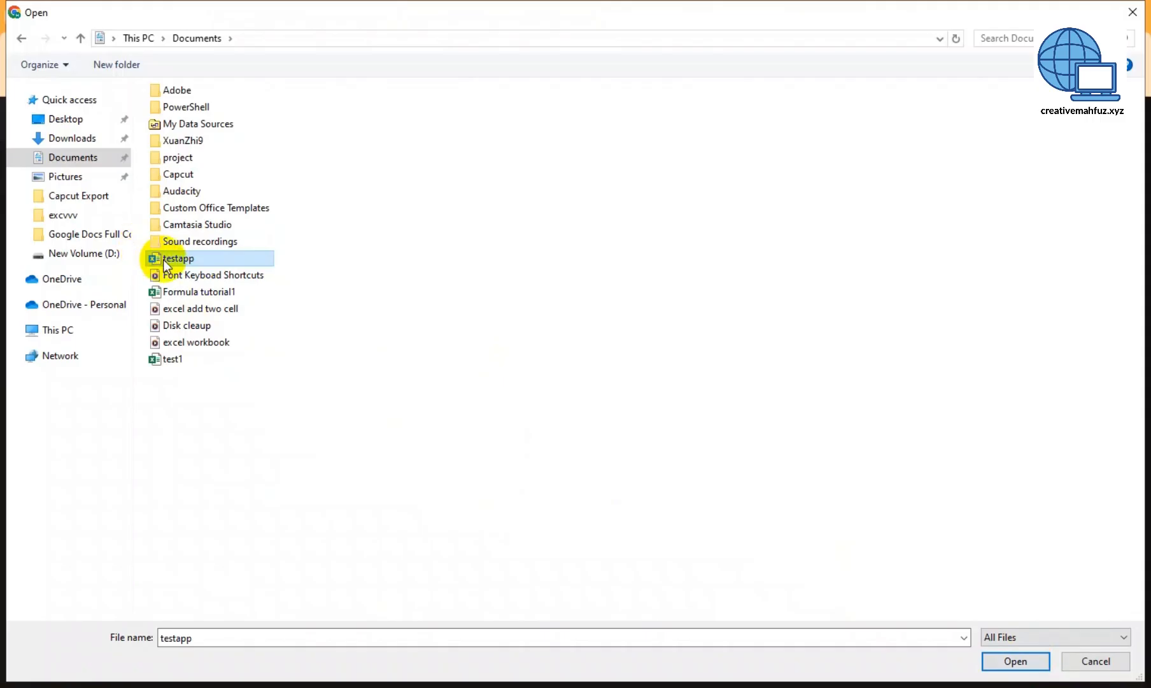
pyautogui.click(1016, 662)
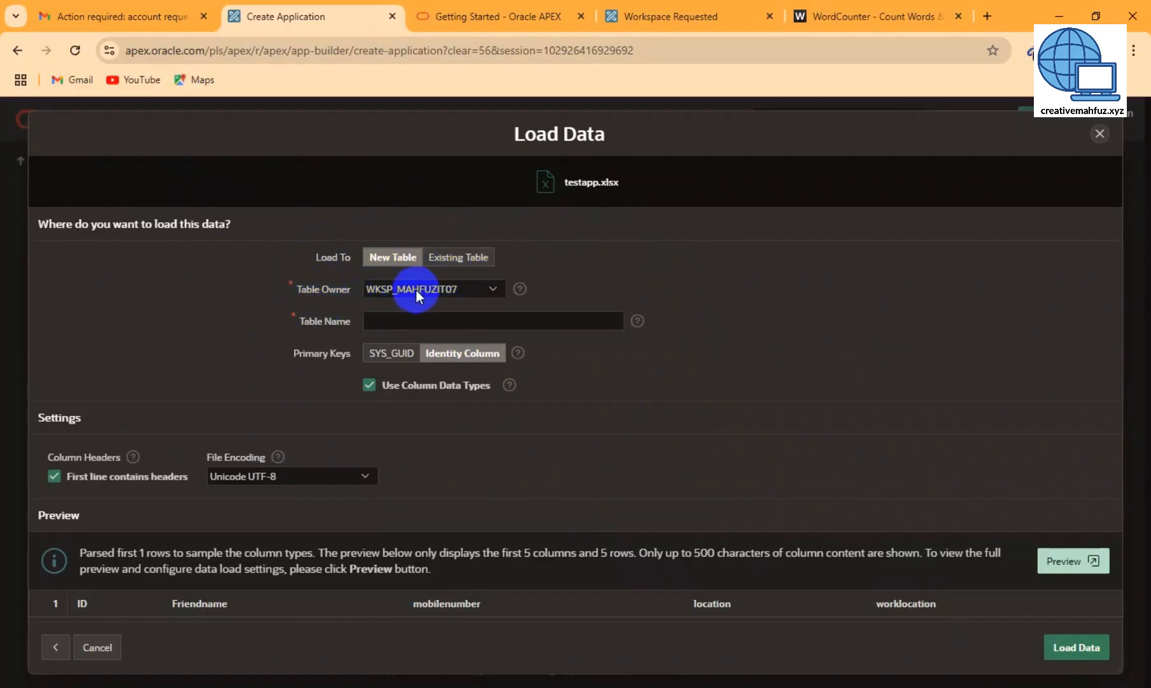
# - Name the new table TESTAPP1 and load the workbook data into it
pyautogui.click(389, 319)
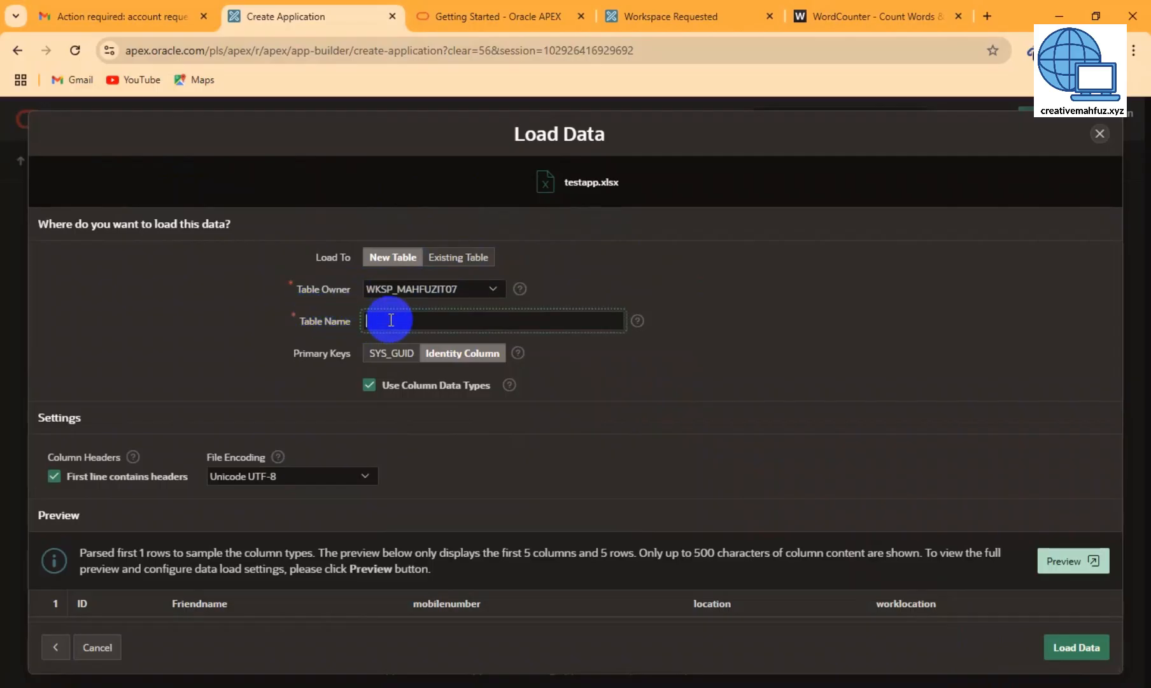
pyautogui.write('TESTAPP')
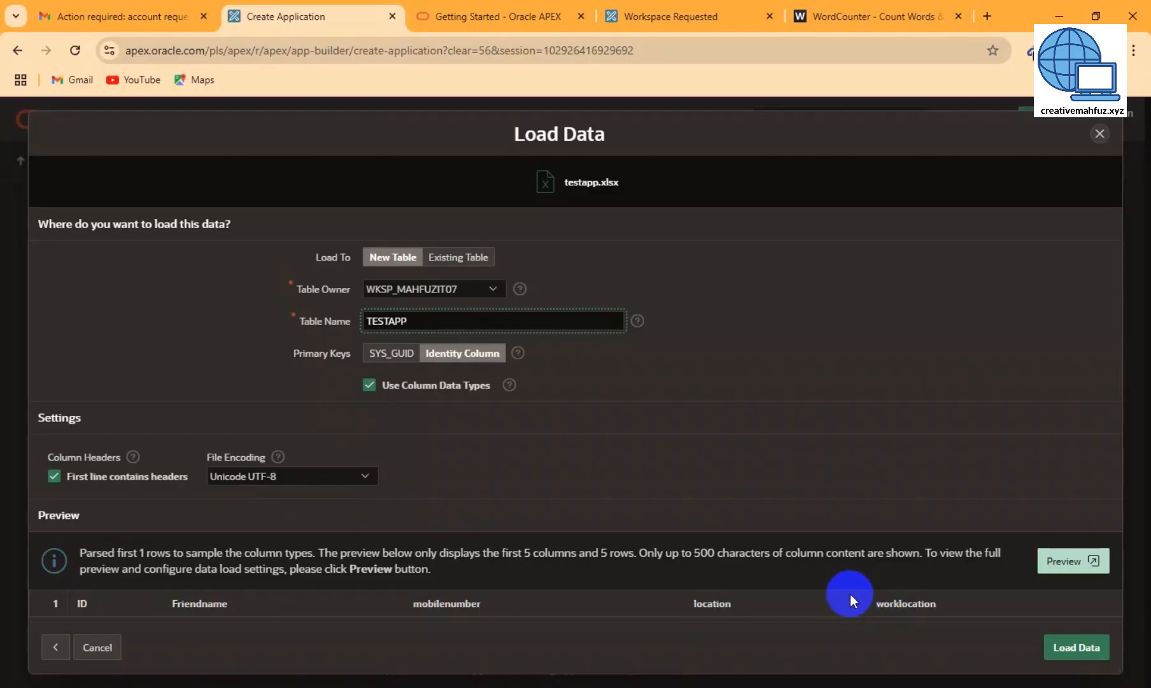
pyautogui.click(1083, 656)
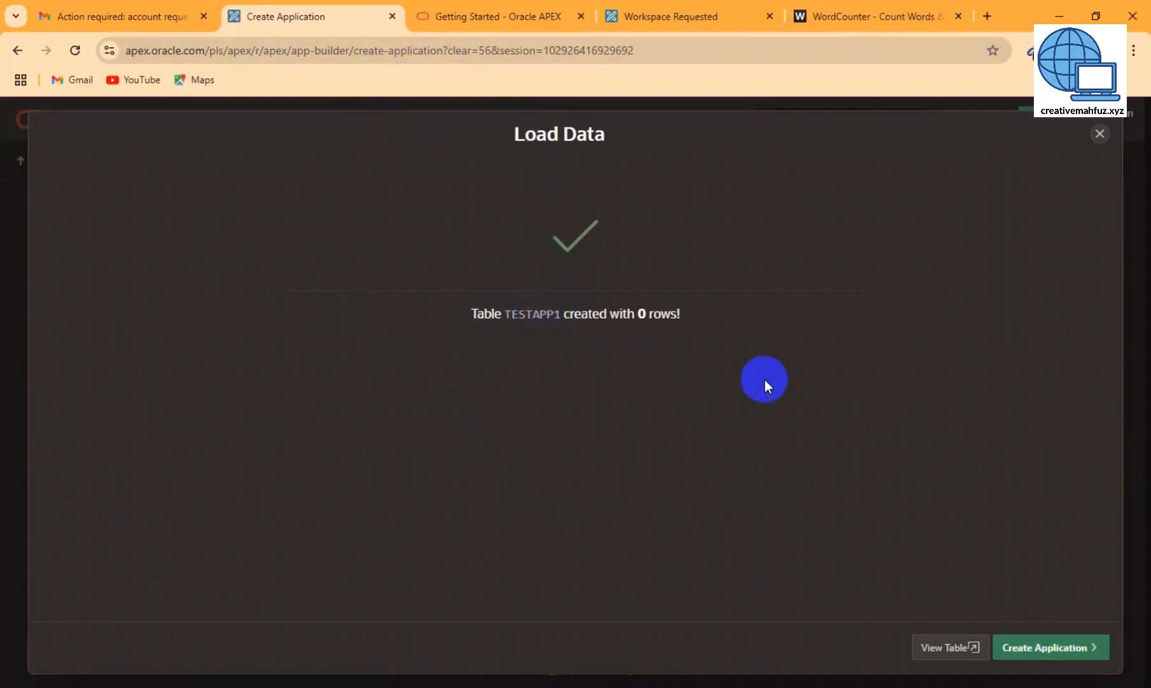
# - Build an application on the TESTAPP1 table and confirm creation on the setup page
pyautogui.click(1057, 650)
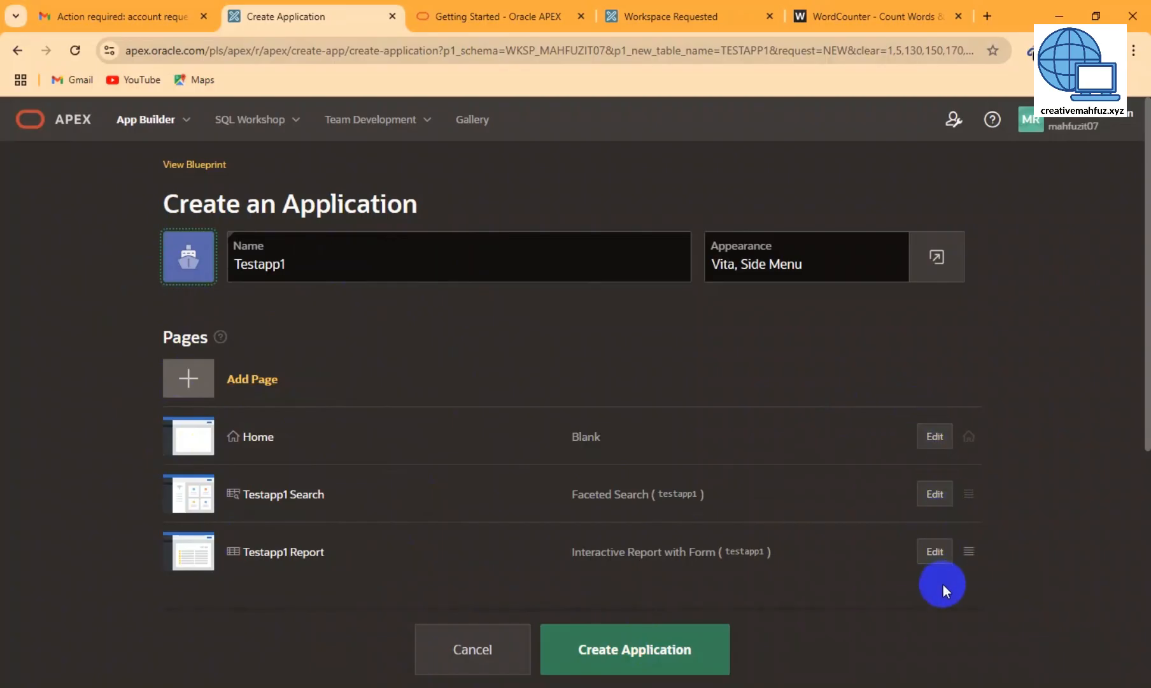
pyautogui.click(627, 650)
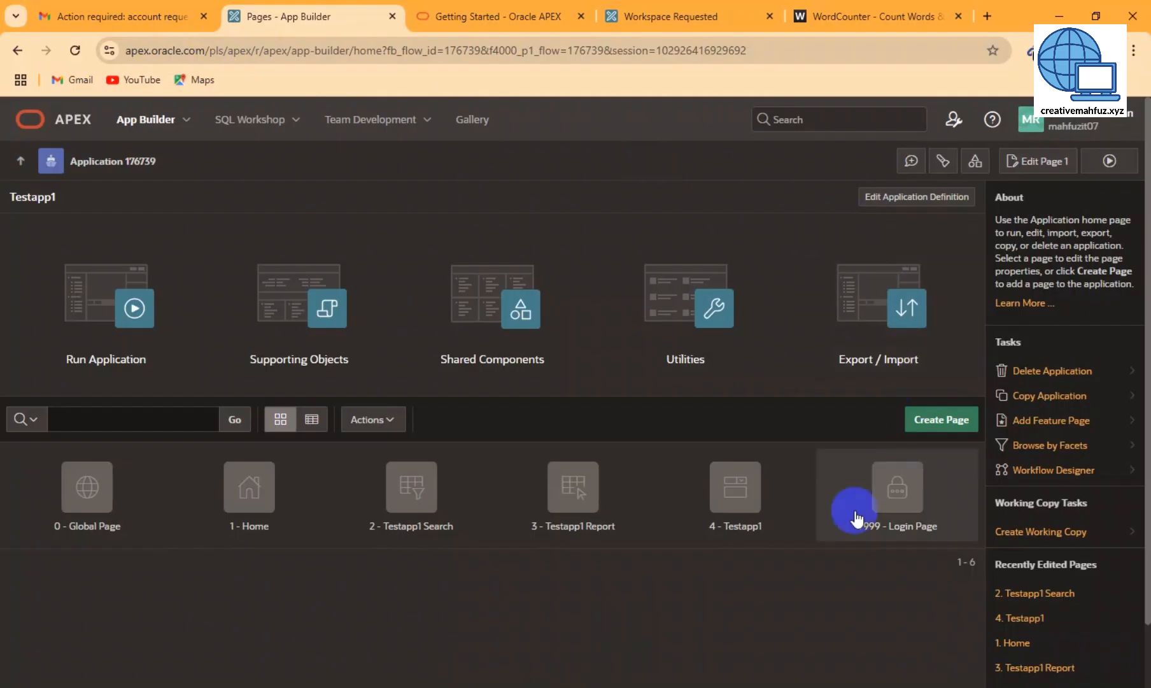
# - Run Testapp1, sign in with Remember username ticked, and open the empty Testapp1 Report
pyautogui.click(94, 313)
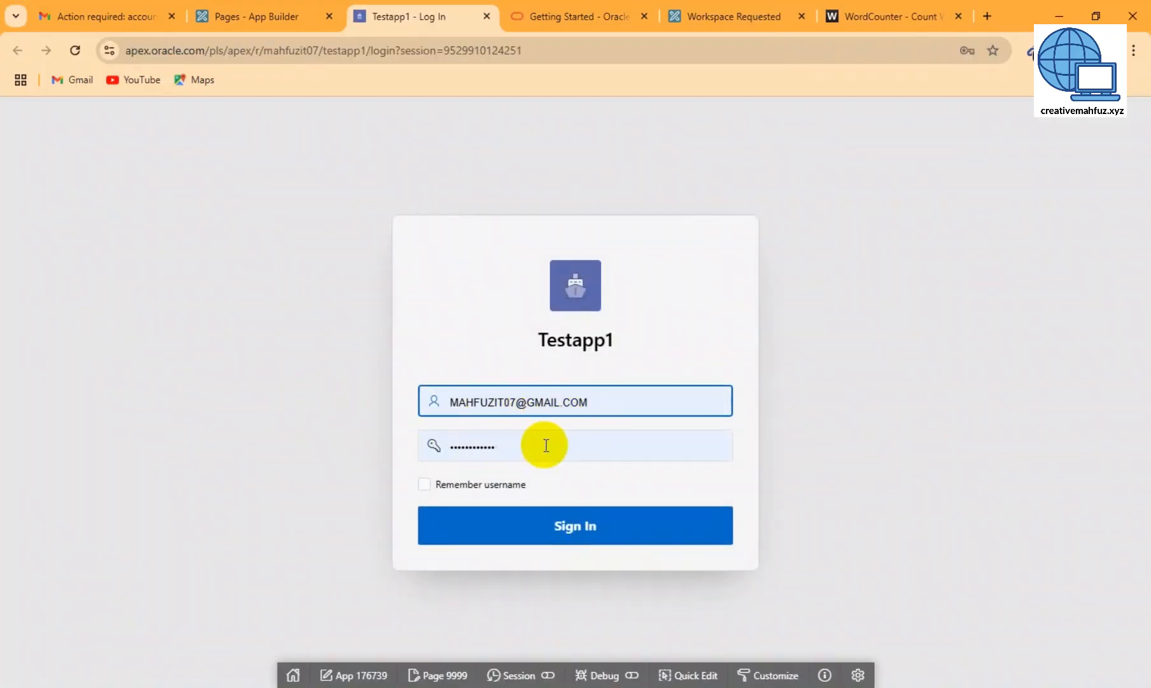
pyautogui.click(424, 486)
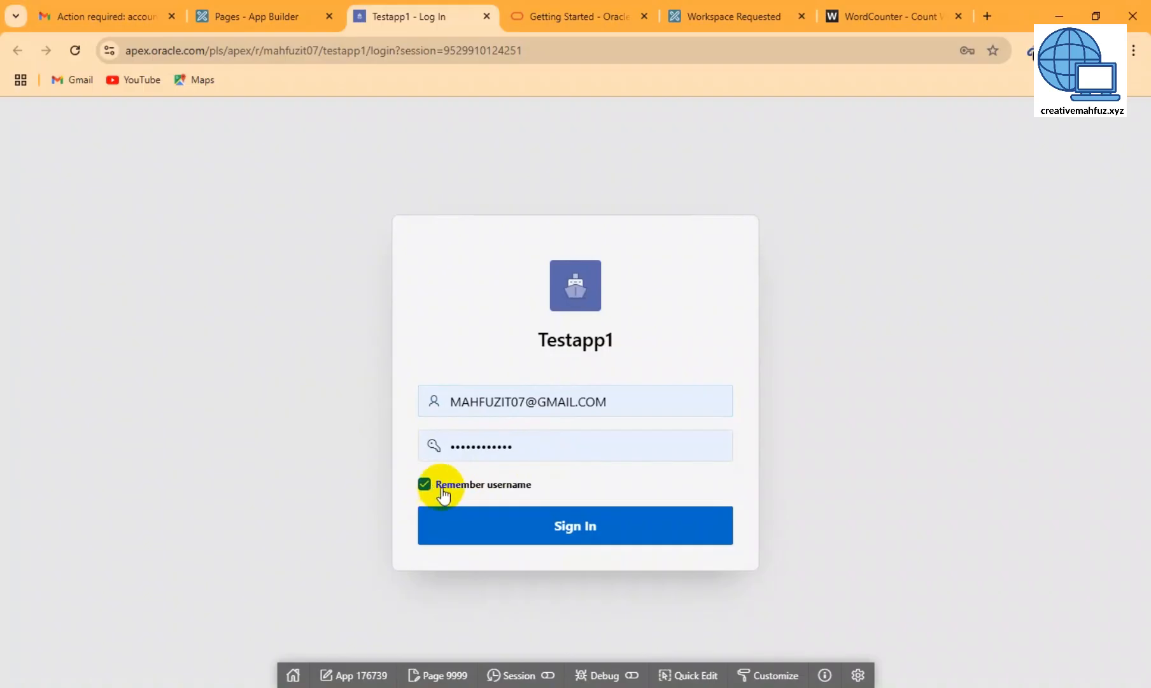
pyautogui.click(573, 539)
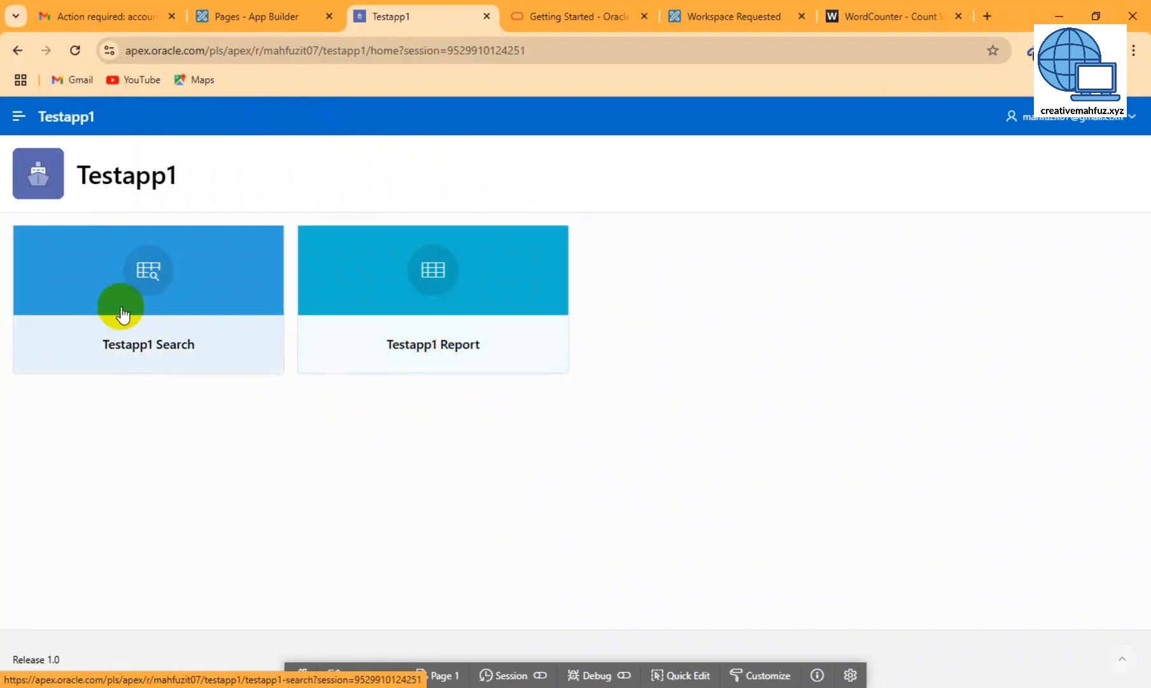
pyautogui.click(426, 351)
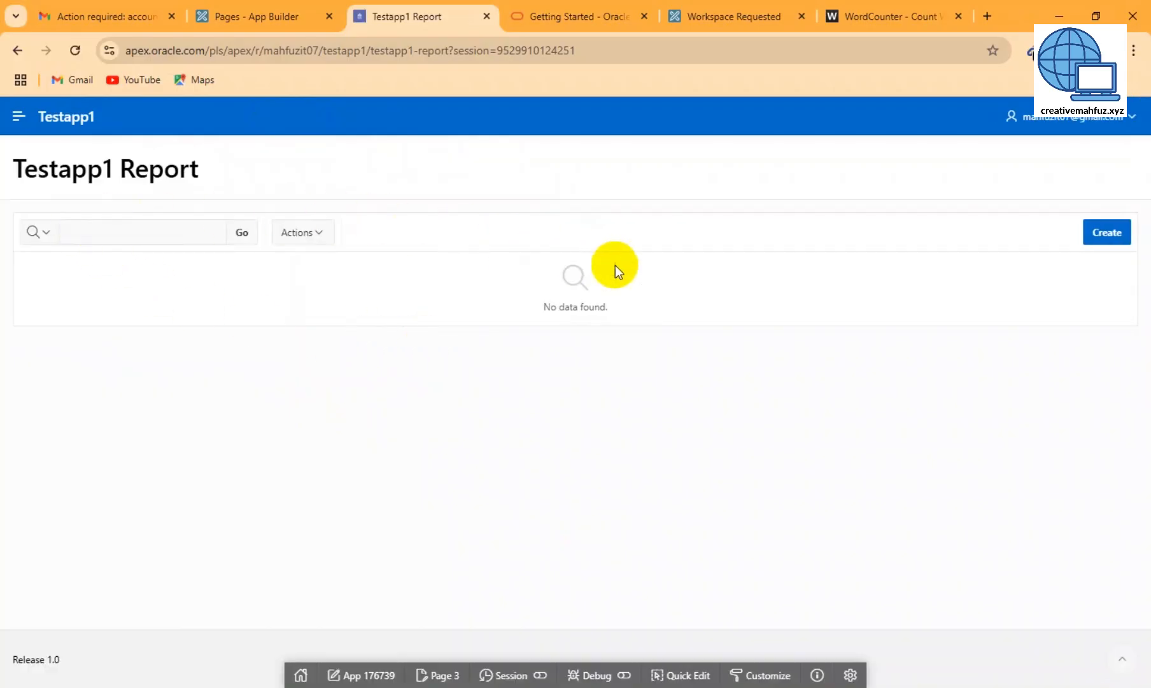
# - Create a record with ID 1, a friend's name, mobile 1232, location bd and work location bd
pyautogui.click(1117, 232)
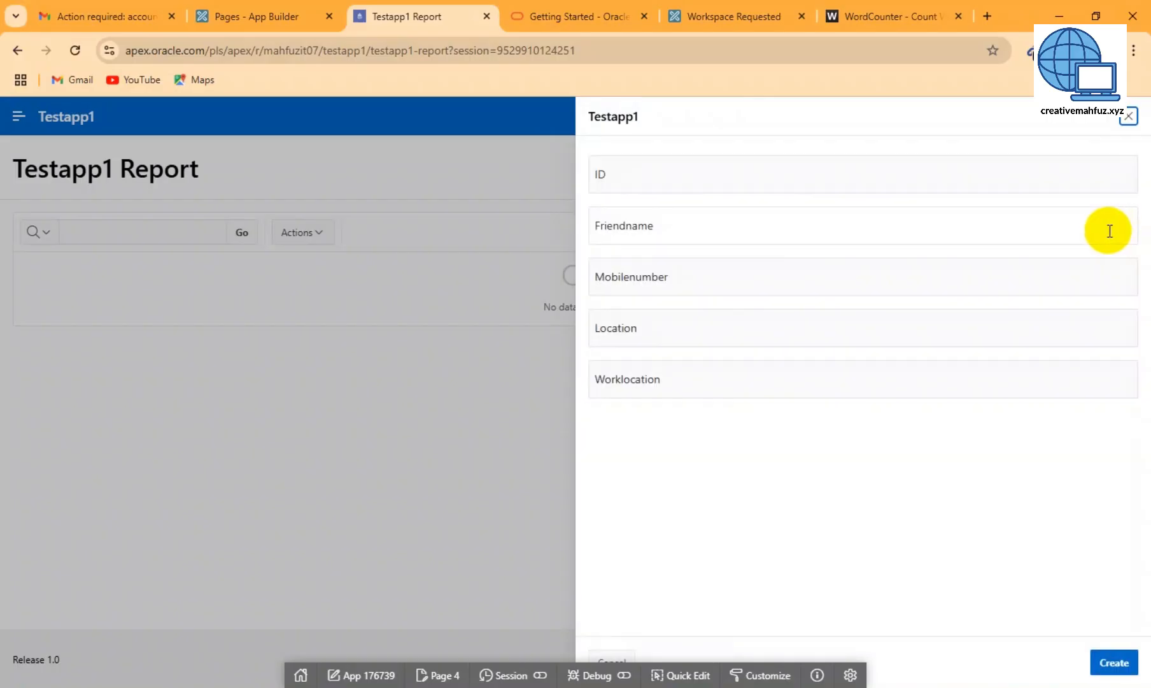
pyautogui.click(632, 173)
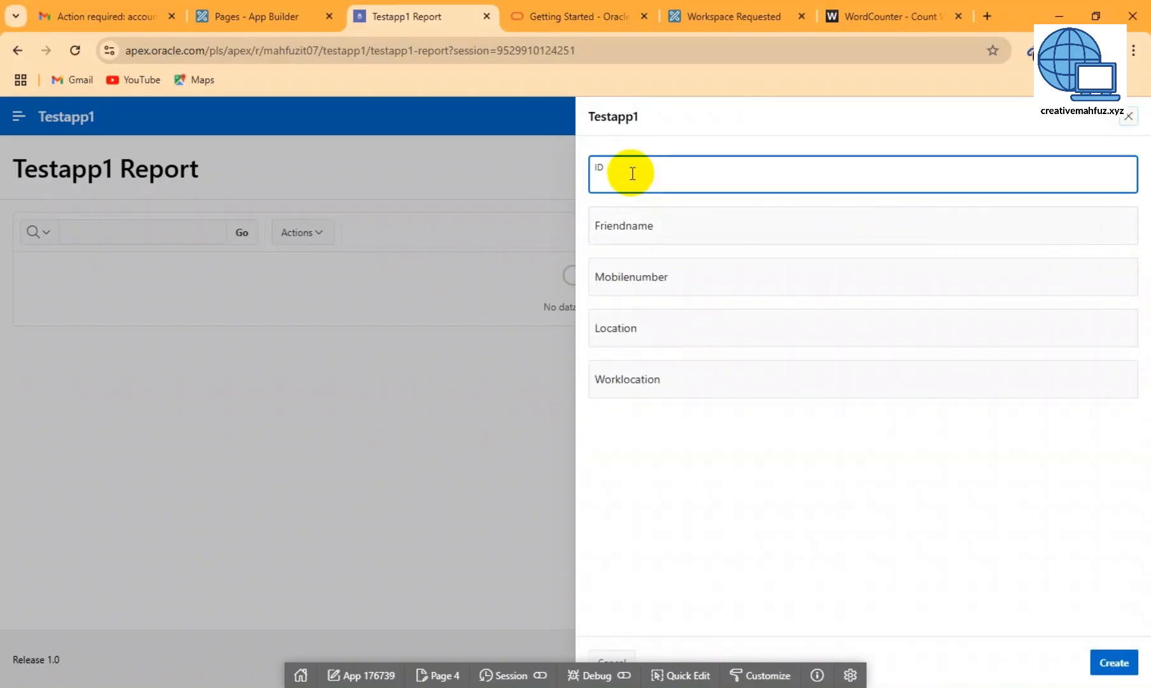
pyautogui.write('1')
pyautogui.click(643, 234)
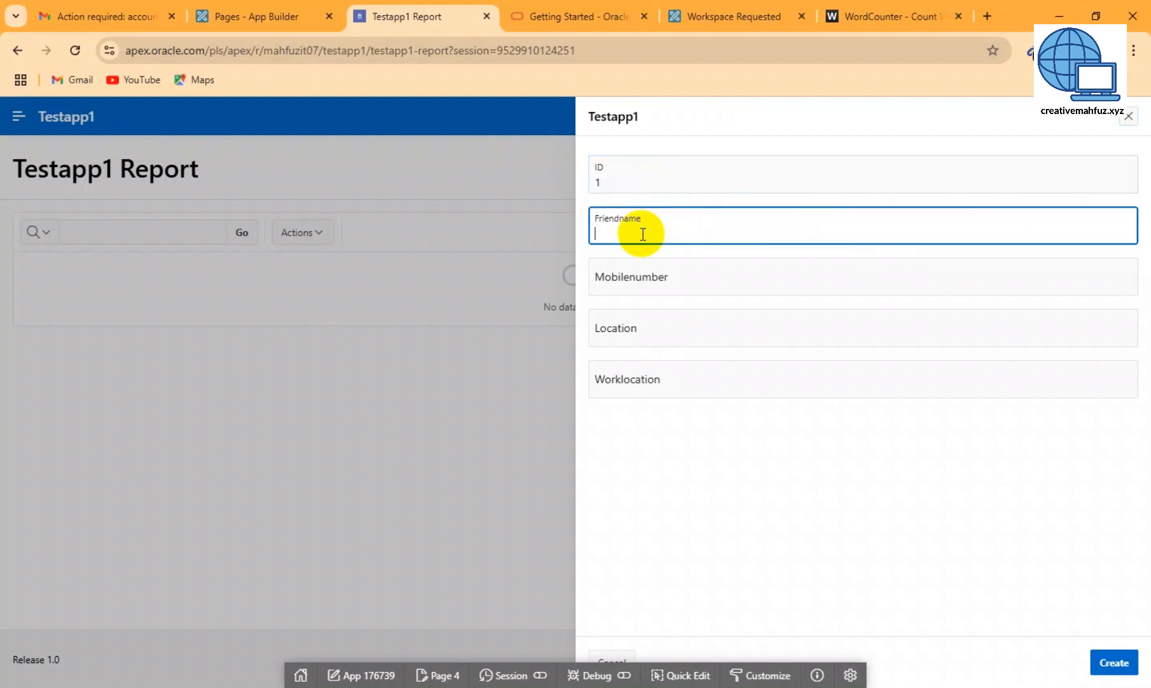
pyautogui.write('mahfuz')
pyautogui.click(664, 288)
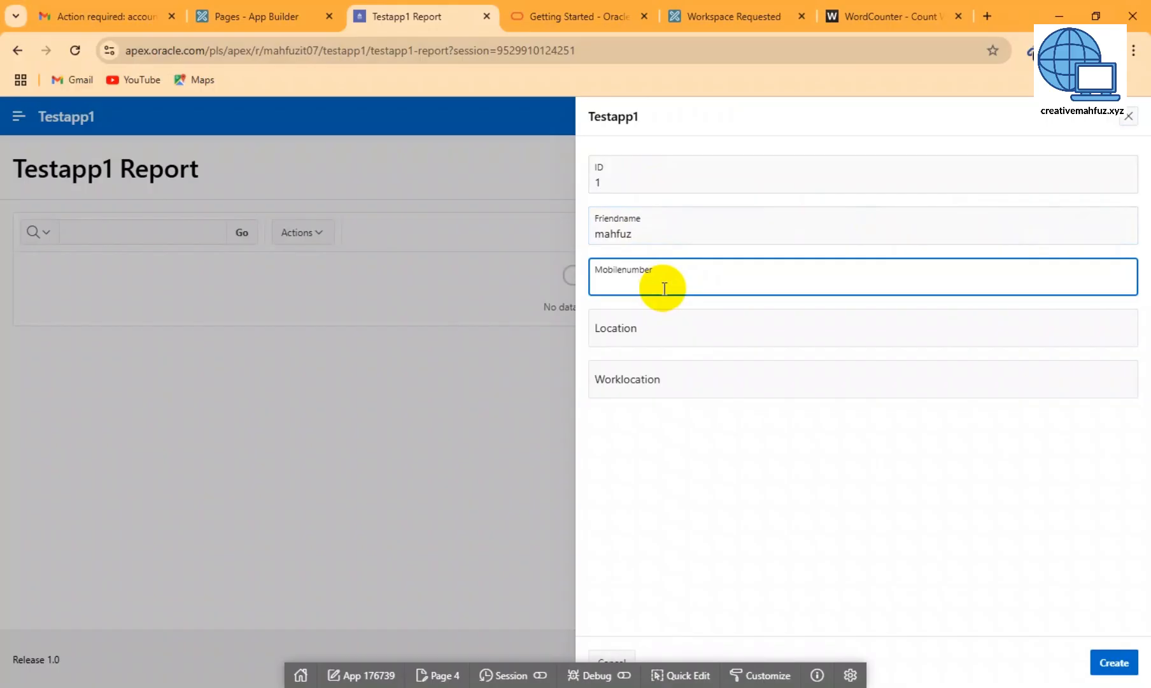
pyautogui.write('1232')
pyautogui.click(628, 327)
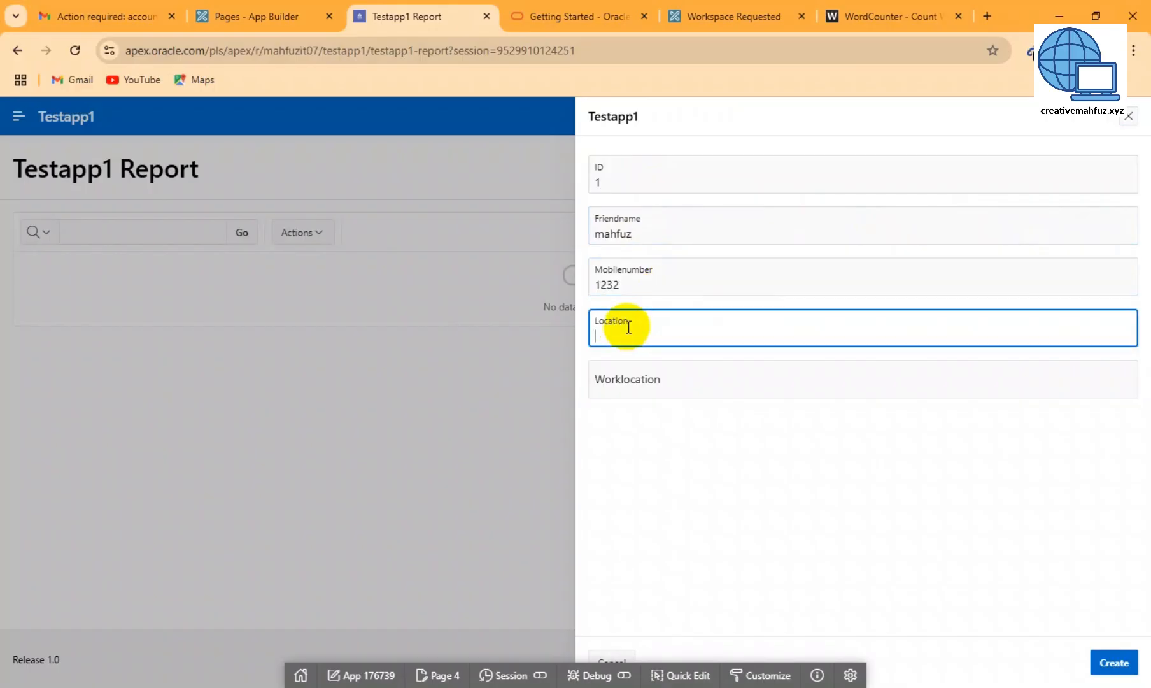
pyautogui.write('bd')
pyautogui.click(650, 380)
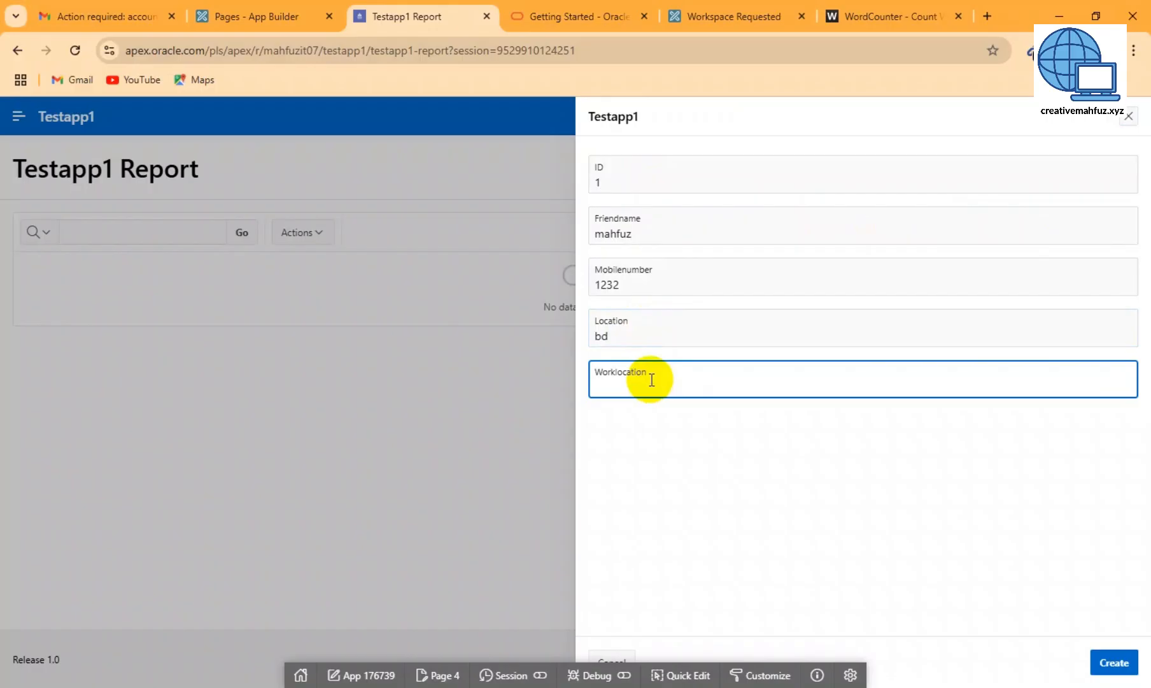
pyautogui.write('bd')
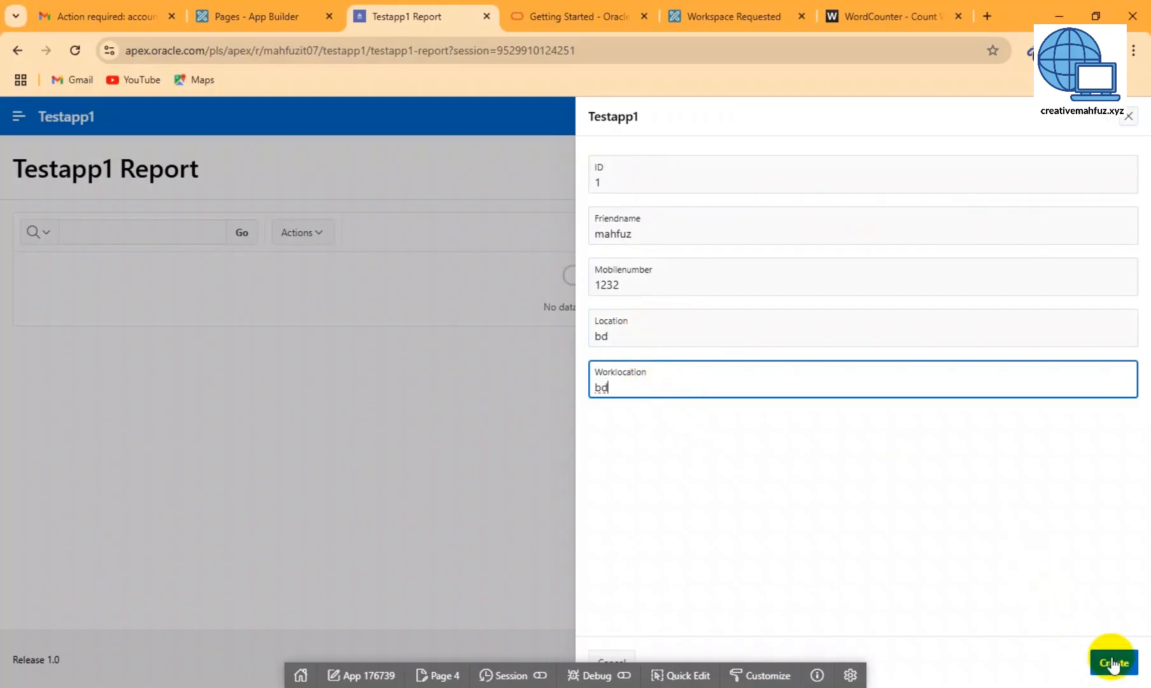
pyautogui.click(1113, 664)
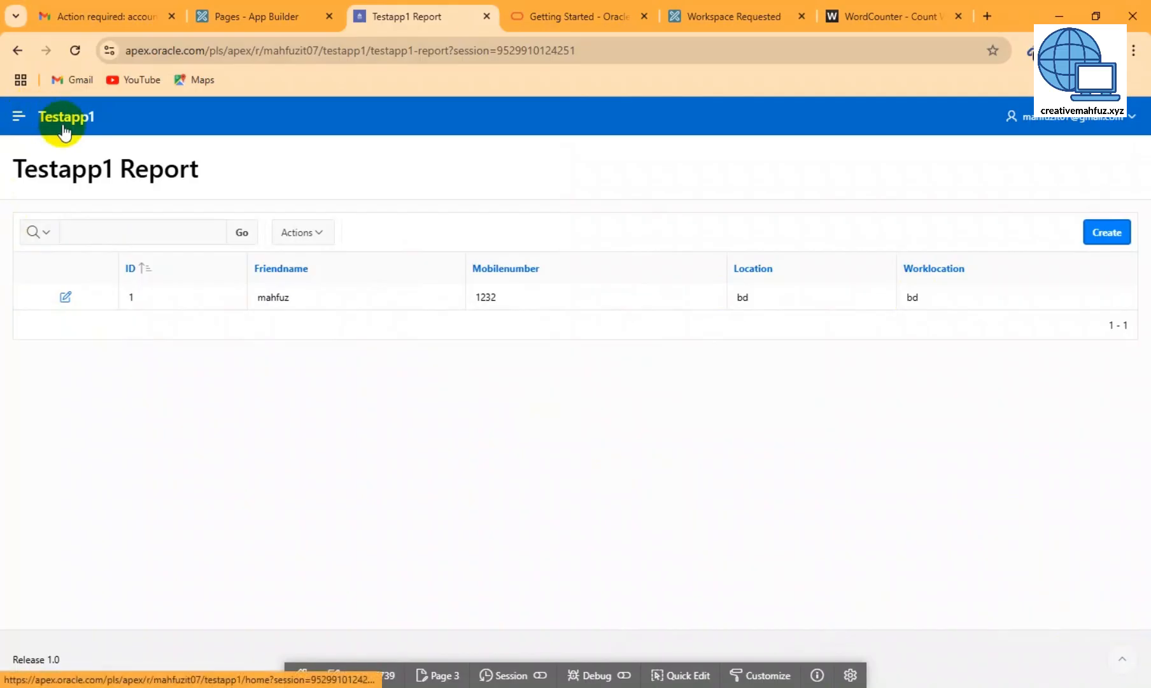
# - Go from the Testapp1 home to the Search page and search for bd, returning one row
pyautogui.click(64, 126)
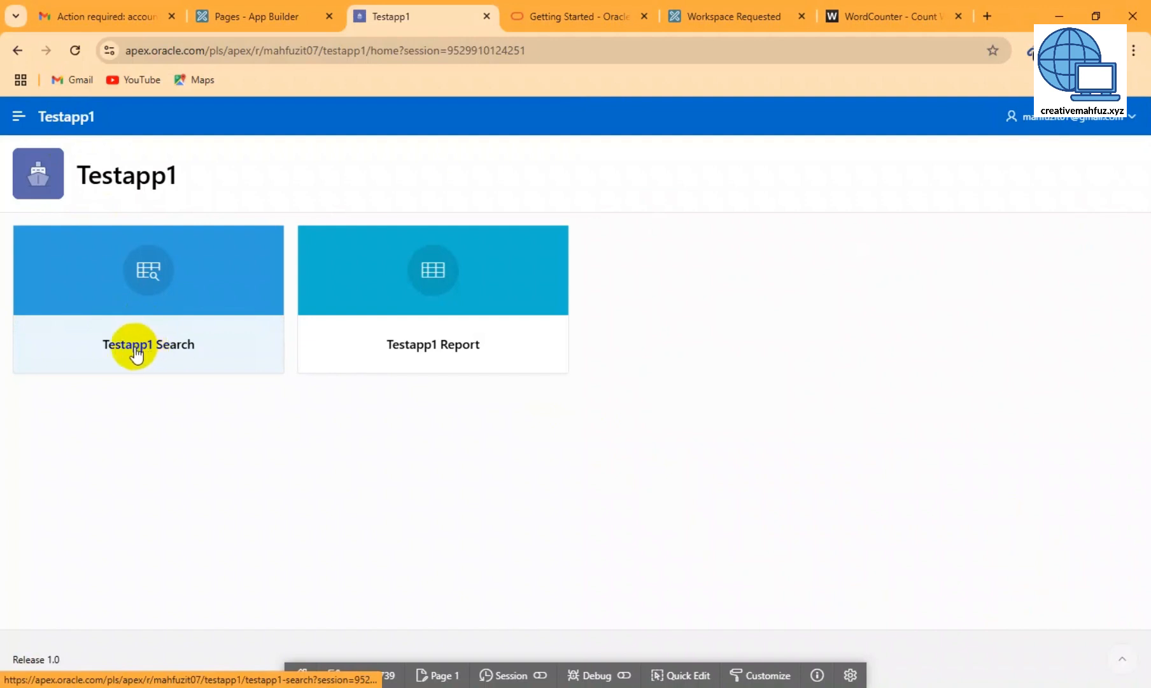
pyautogui.click(135, 352)
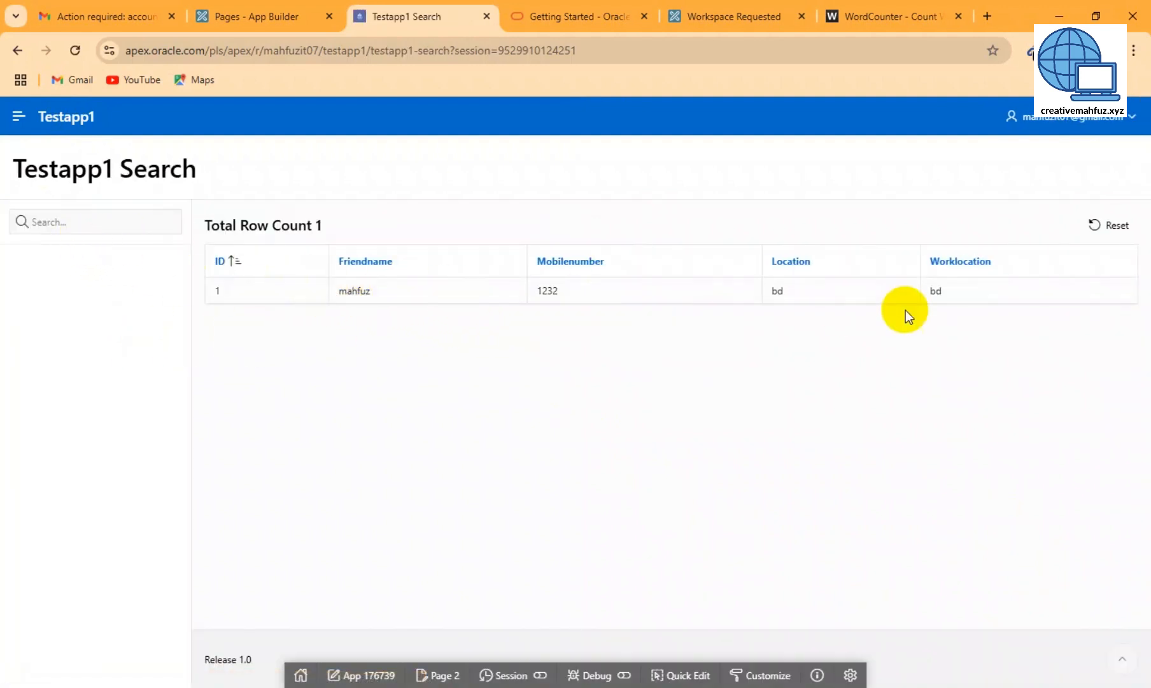
pyautogui.click(81, 221)
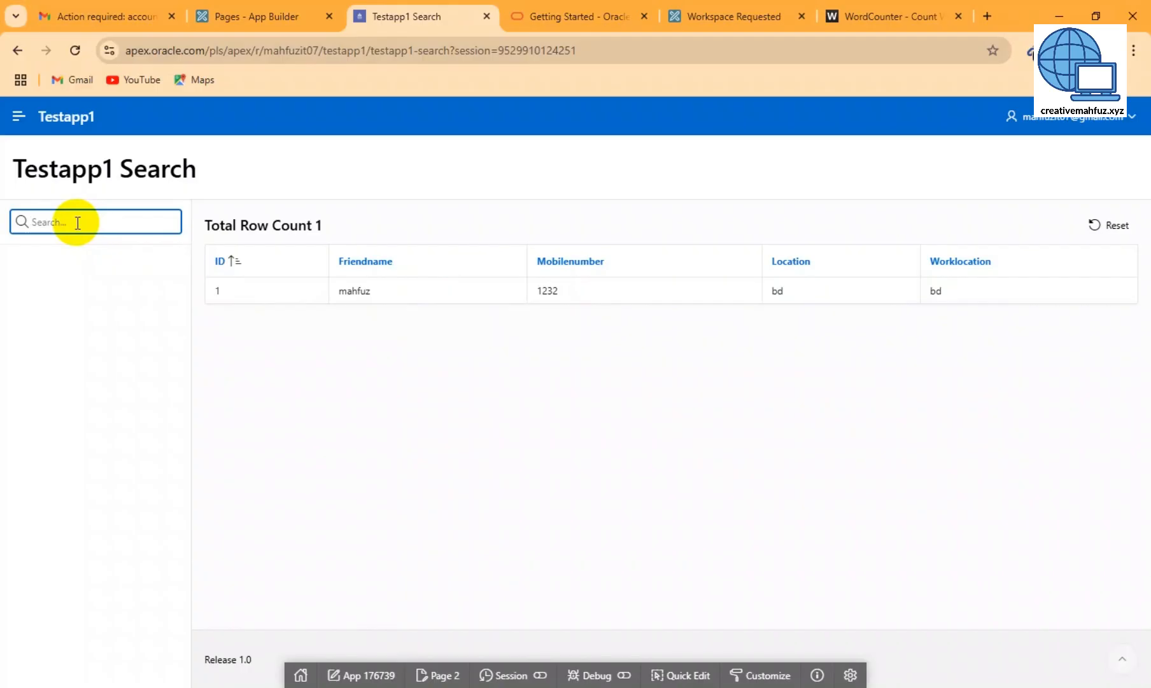
pyautogui.write('bd')
pyautogui.press('Return')
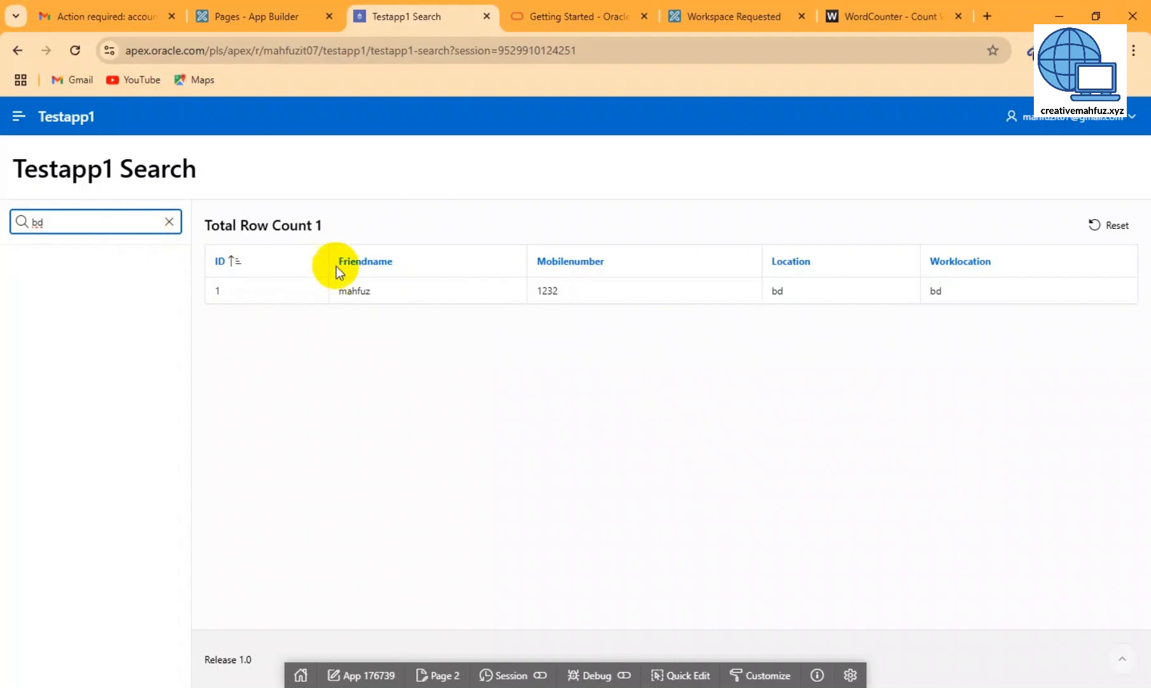
pyautogui.moveTo(48, 221); pyautogui.dragTo(23, 222)
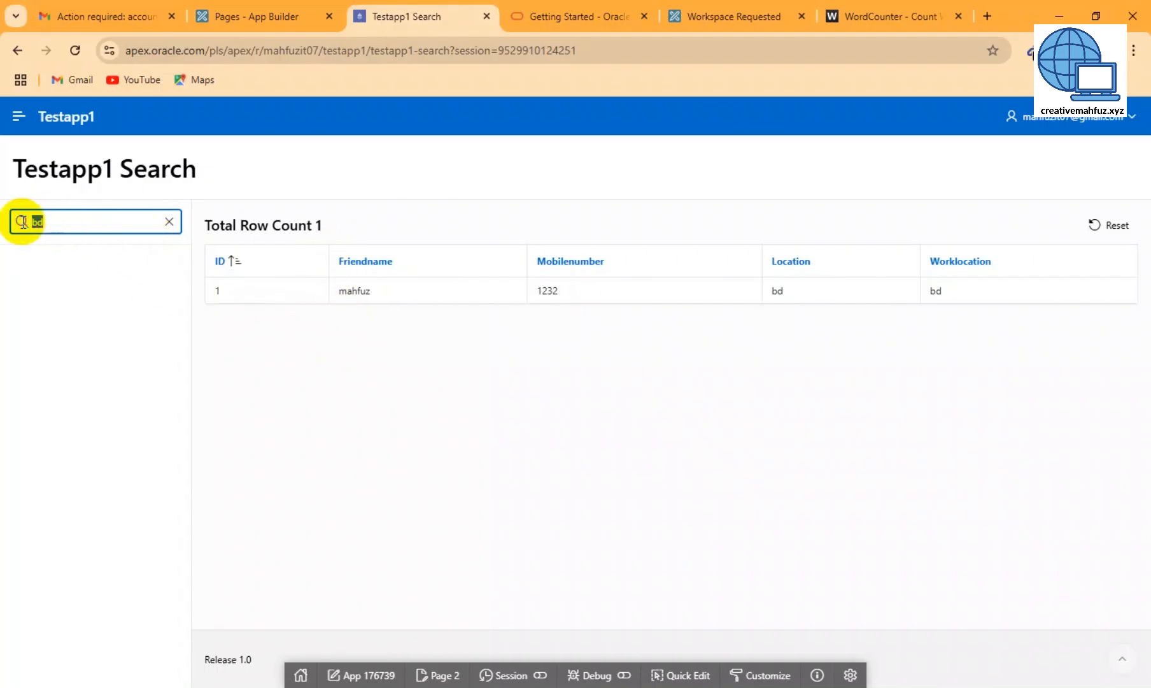